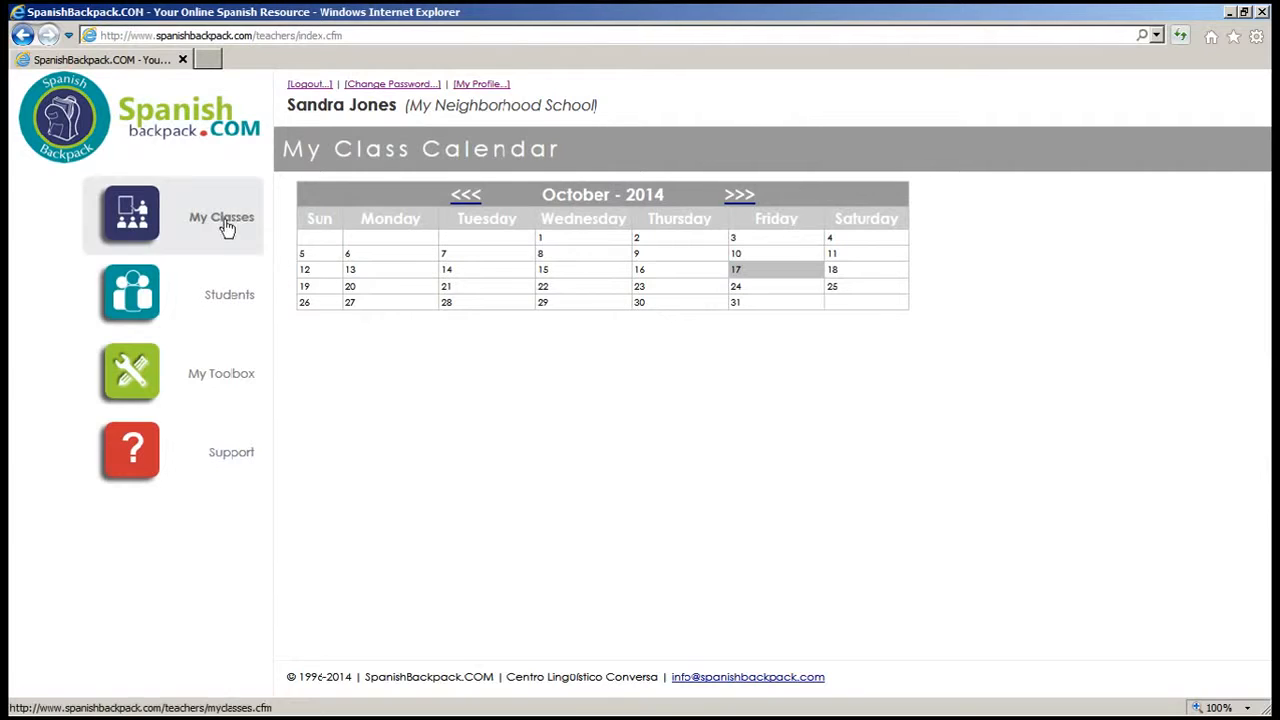
# Step: Open My Classes and start a new class with + New class
pyautogui.click(222, 220)
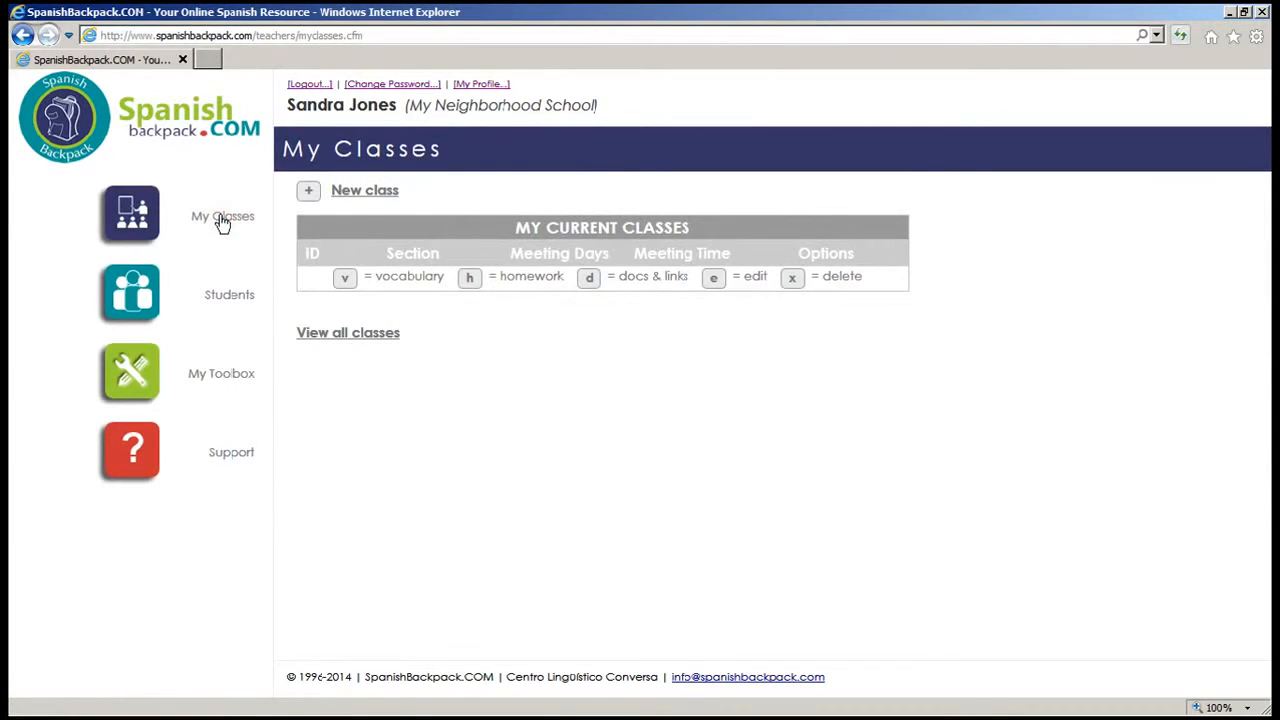
pyautogui.click(307, 195)
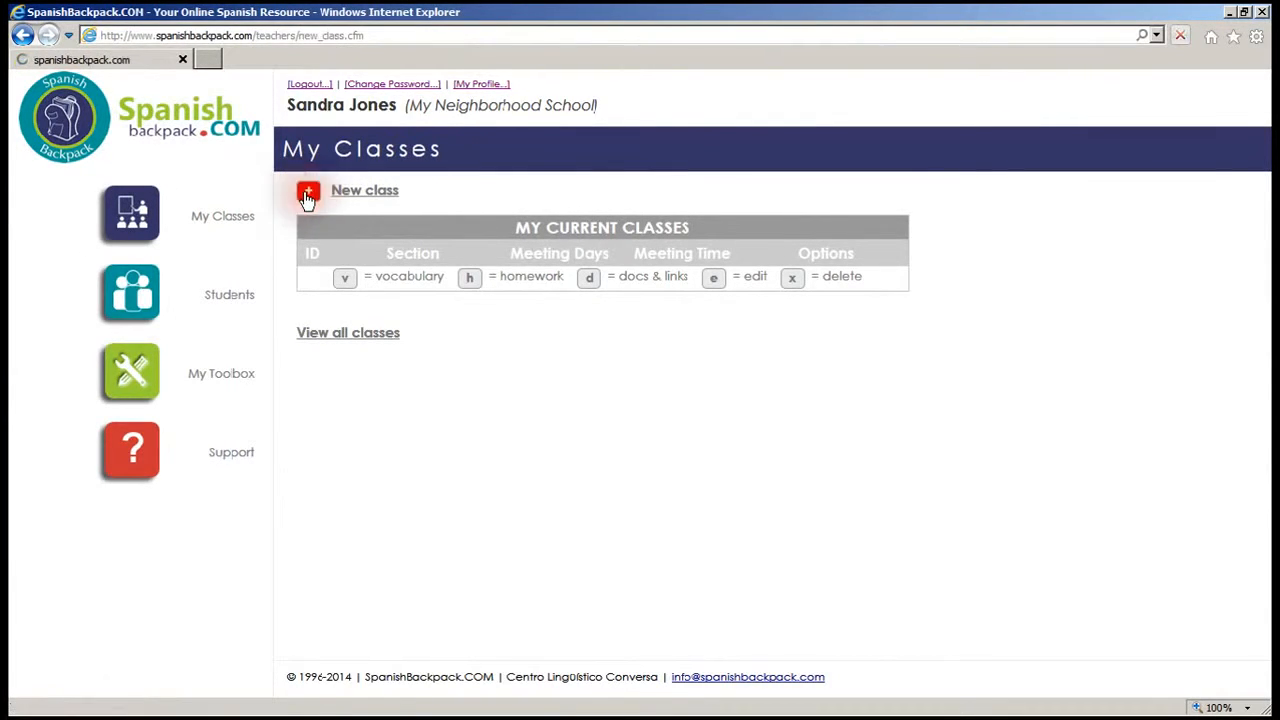
# Step: Enter '8th Grade A' as the section name
pyautogui.click(567, 211)
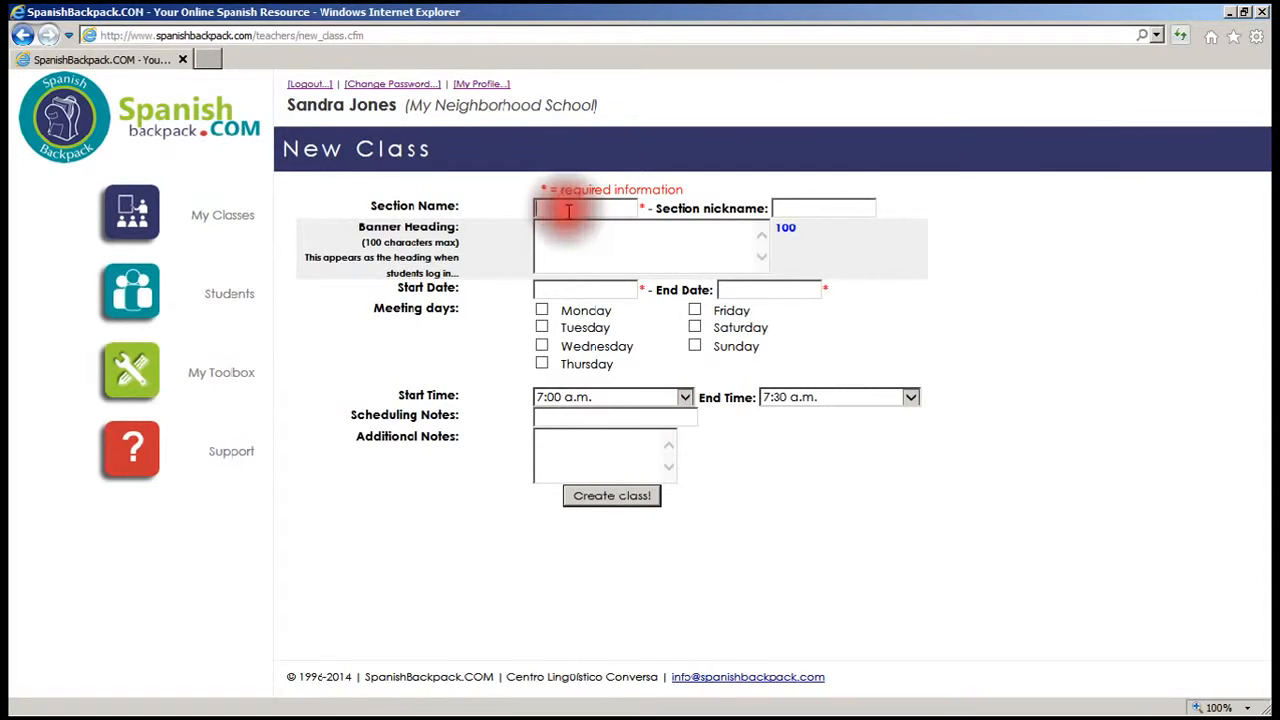
pyautogui.write('8th G')
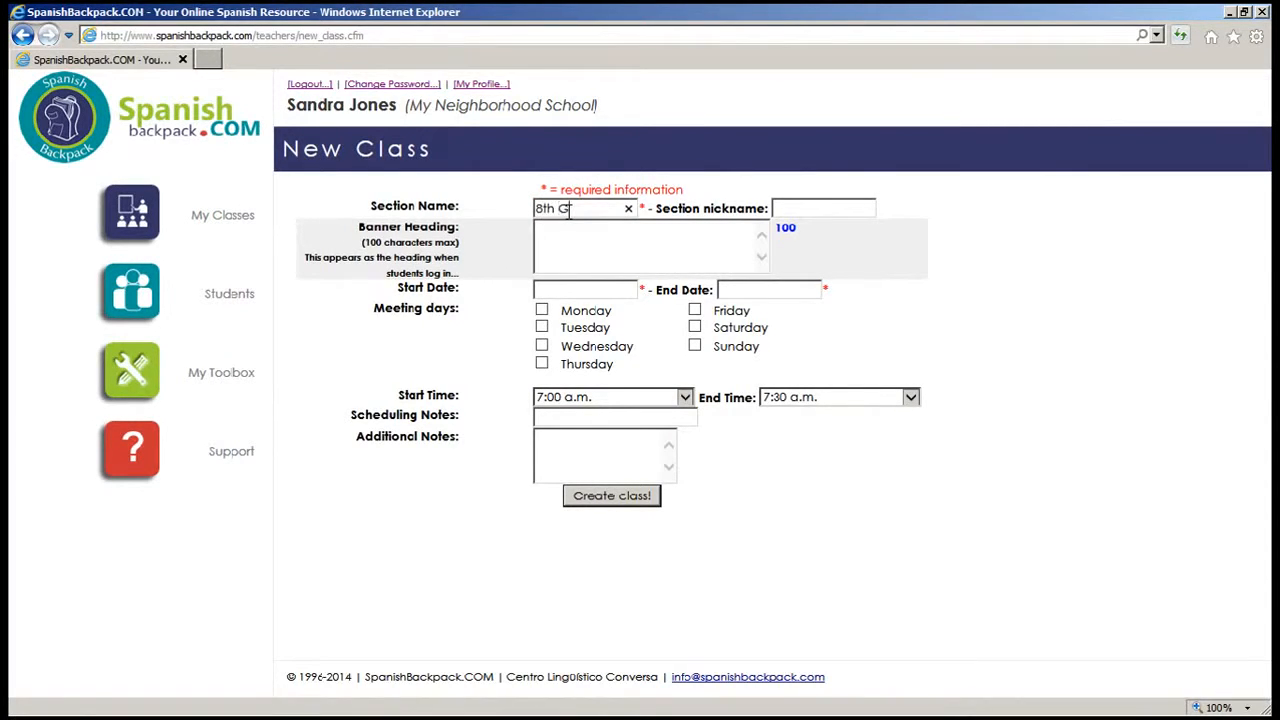
pyautogui.write('ra')
pyautogui.press('capslock')
pyautogui.write('D')
pyautogui.press('capslock')
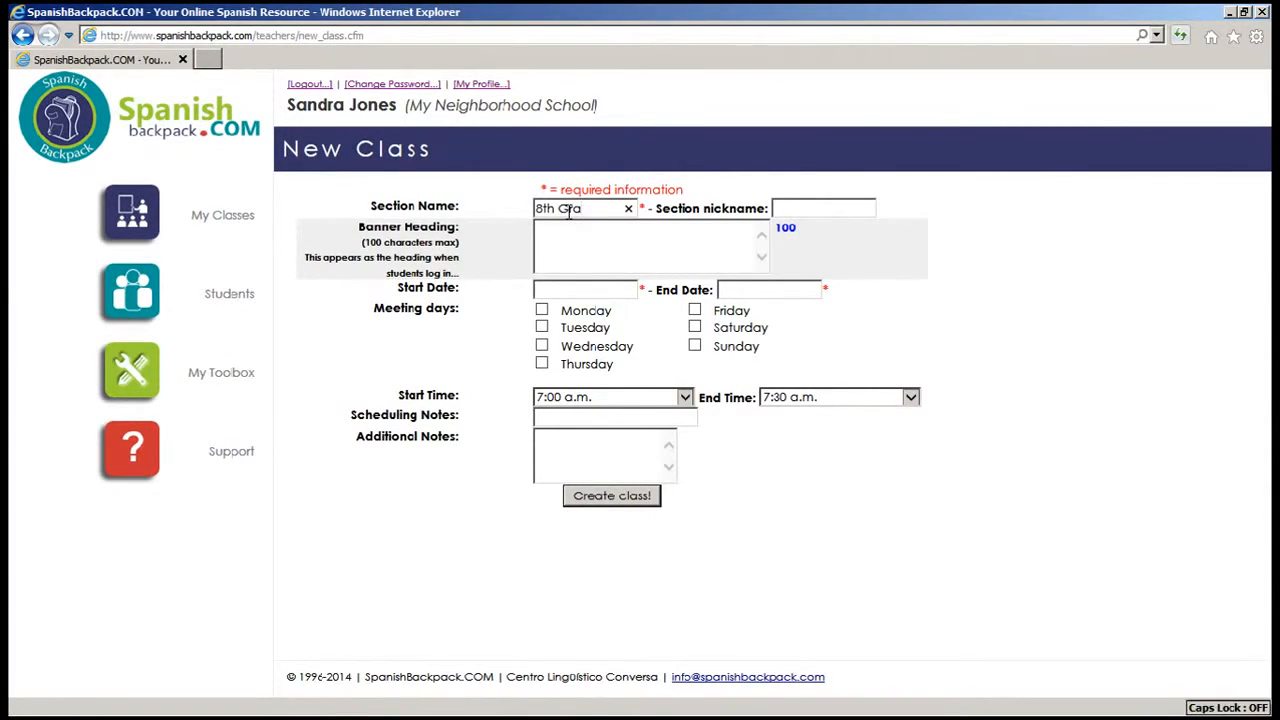
pyautogui.write('de A')
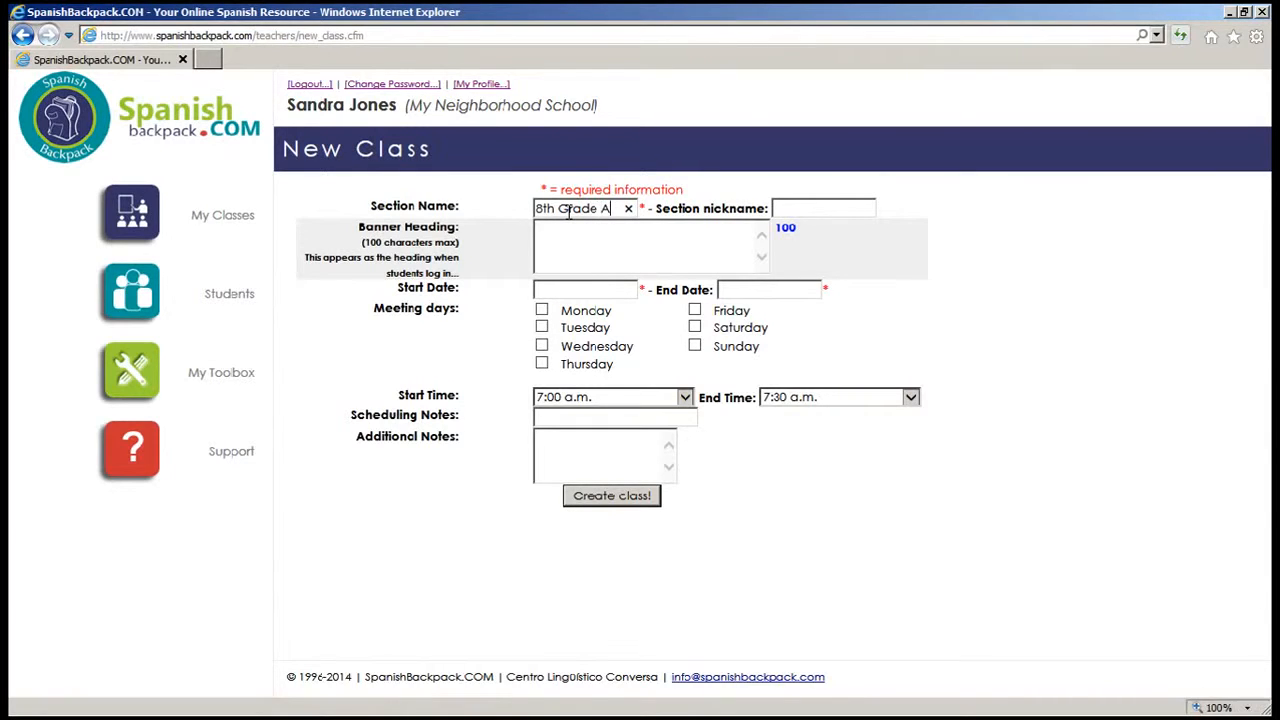
pyautogui.click(784, 203)
# Step: Enter the banner heading 'Hablemos en español', typing the ñ with an Alt code
pyautogui.click(588, 240)
pyautogui.write('Hablemos en espa')
pyautogui.press('alt')
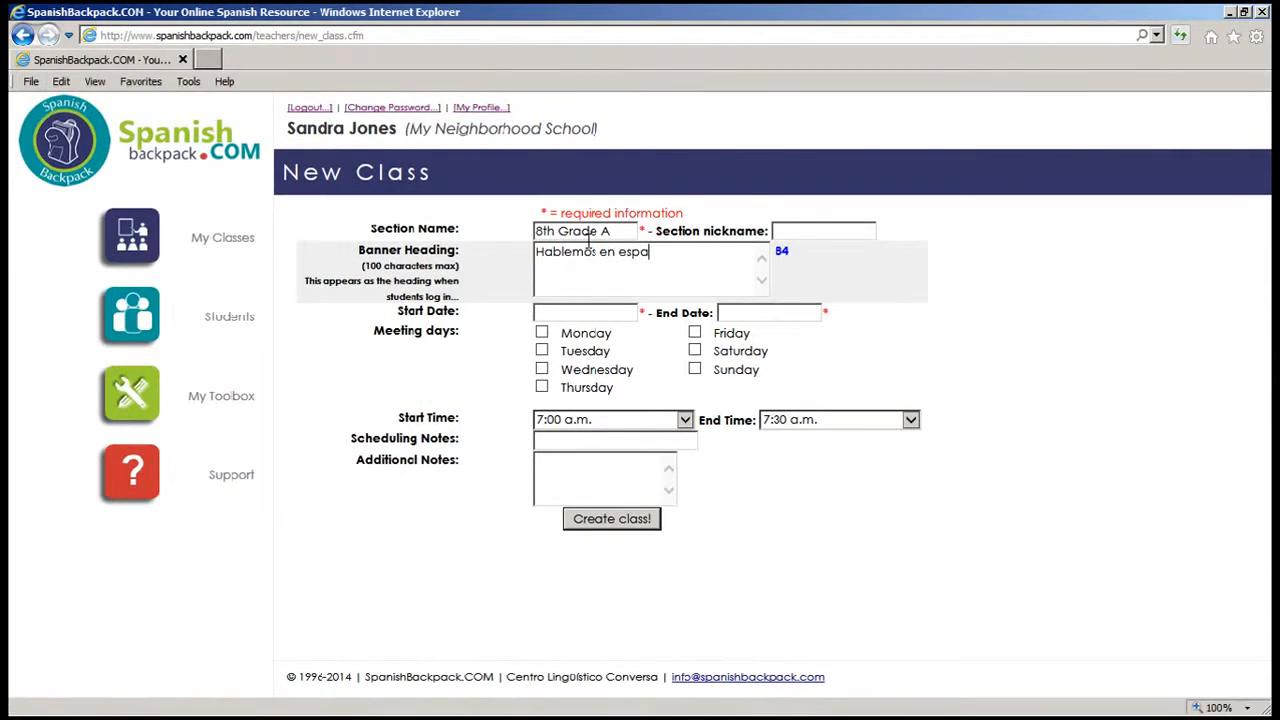
pyautogui.write('ñ')
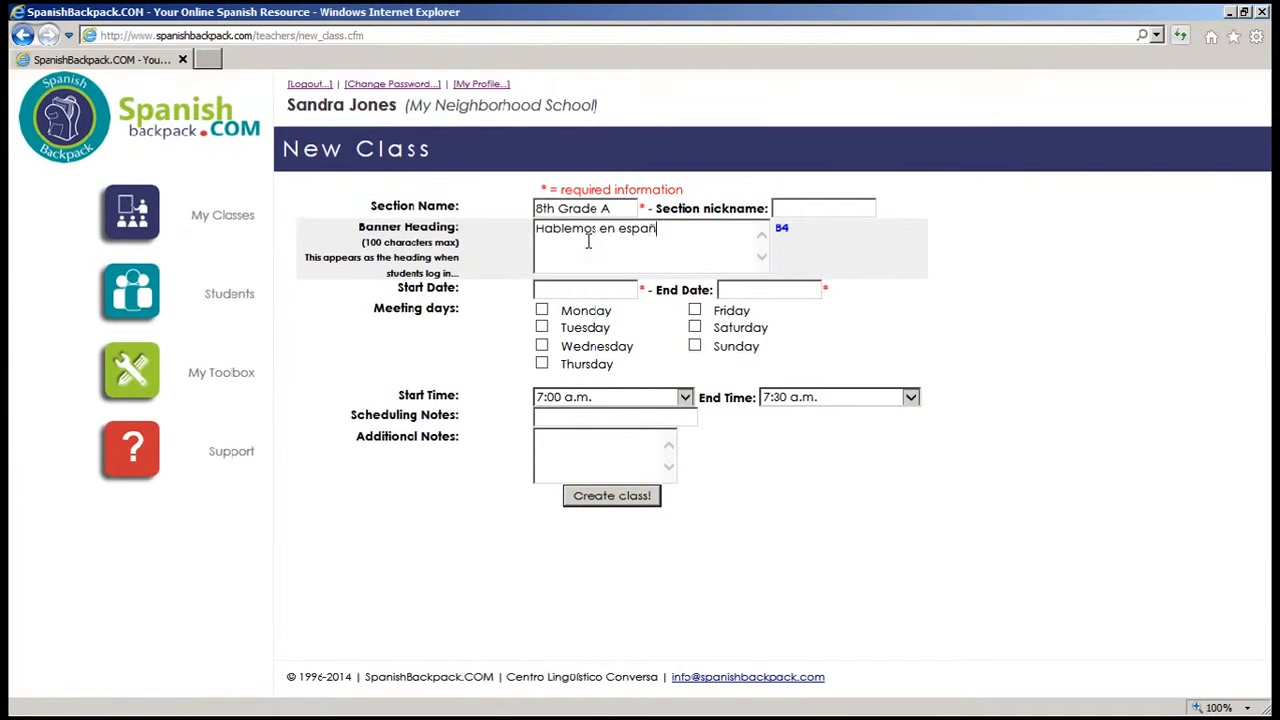
pyautogui.write('ol!')
# Step: Set the class to run from 09/01/2014 to 12/12/2014
pyautogui.click(578, 287)
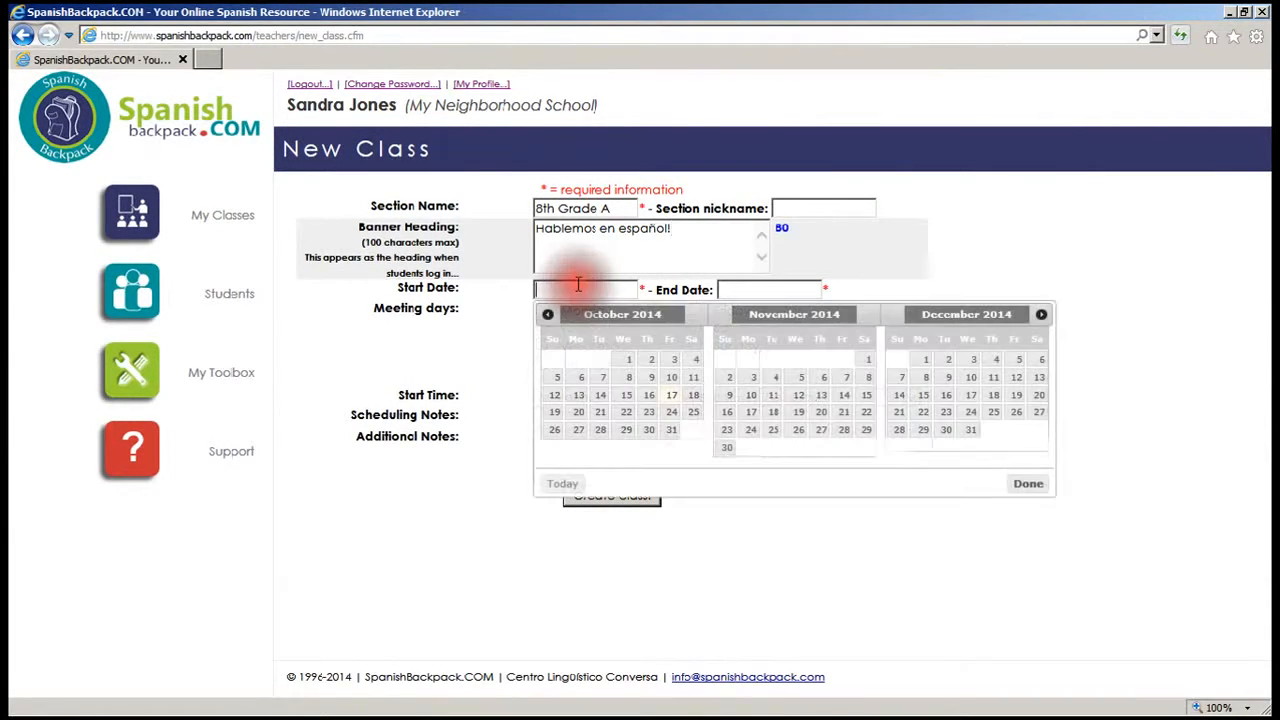
pyautogui.click(549, 316)
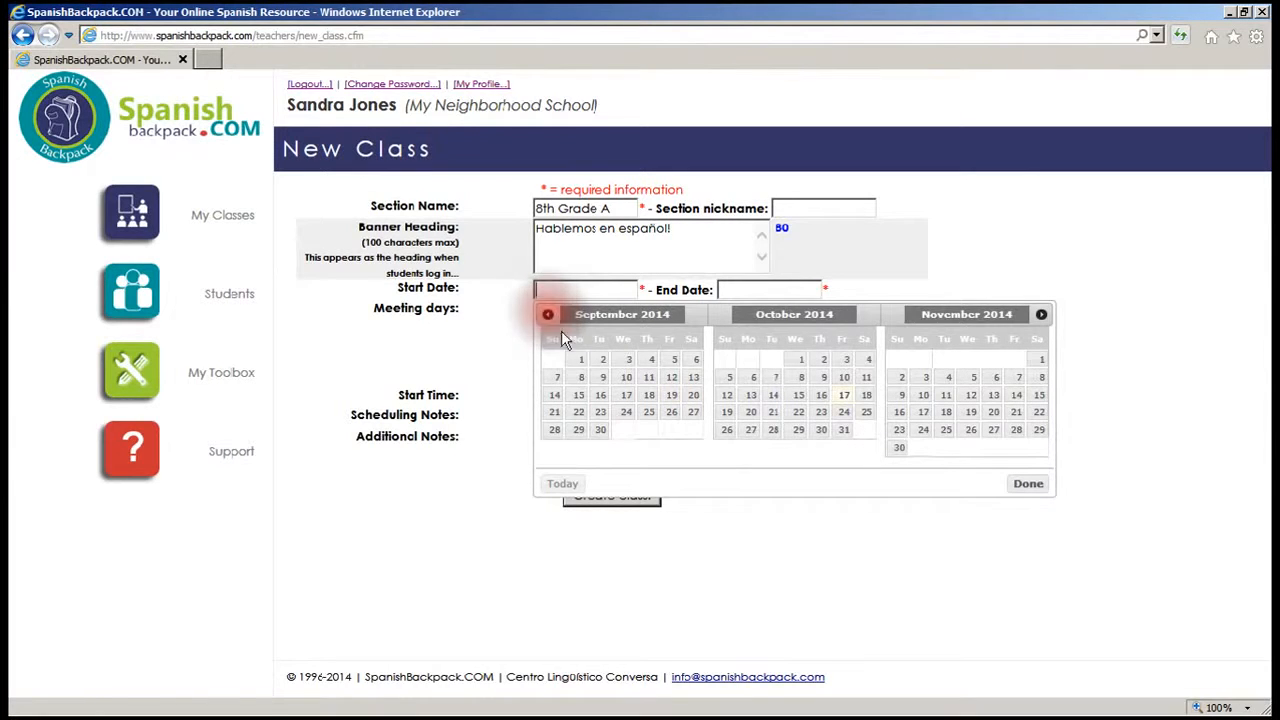
pyautogui.click(574, 361)
pyautogui.click(735, 288)
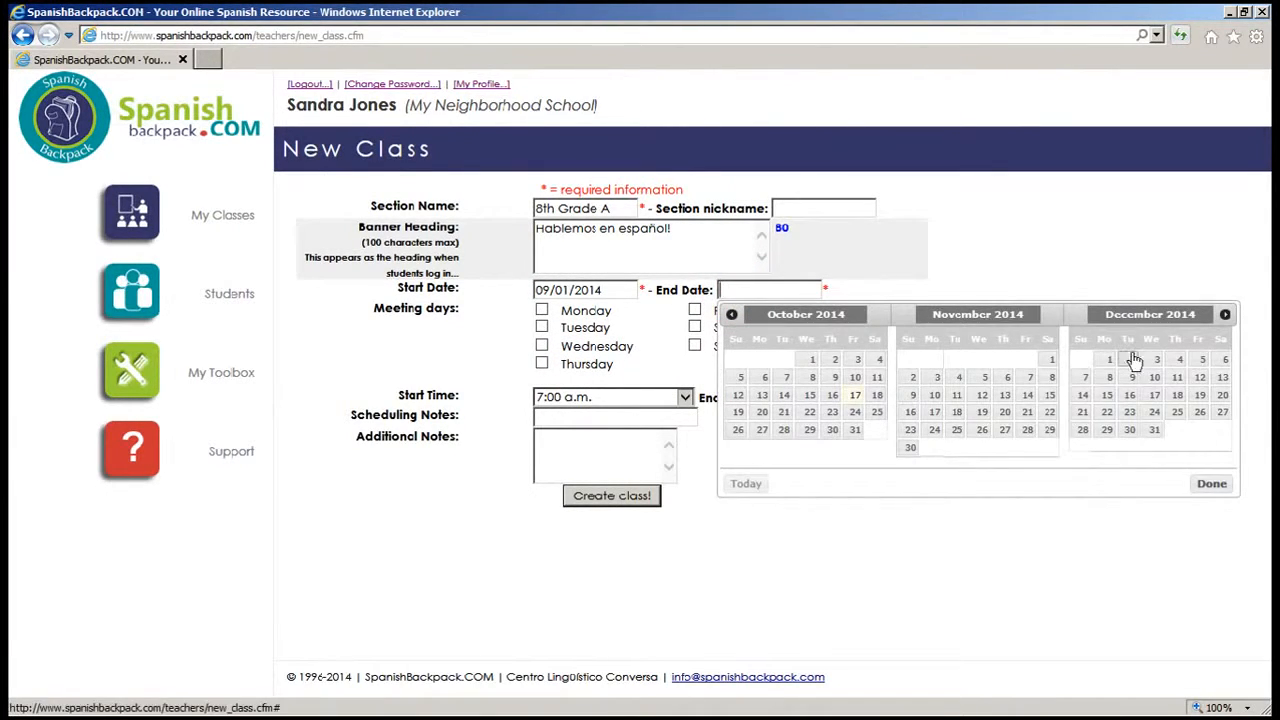
pyautogui.click(1200, 377)
# Step: Schedule Monday, Wednesday and Friday, 9:30–10:30 a.m., and create the class
pyautogui.click(541, 311)
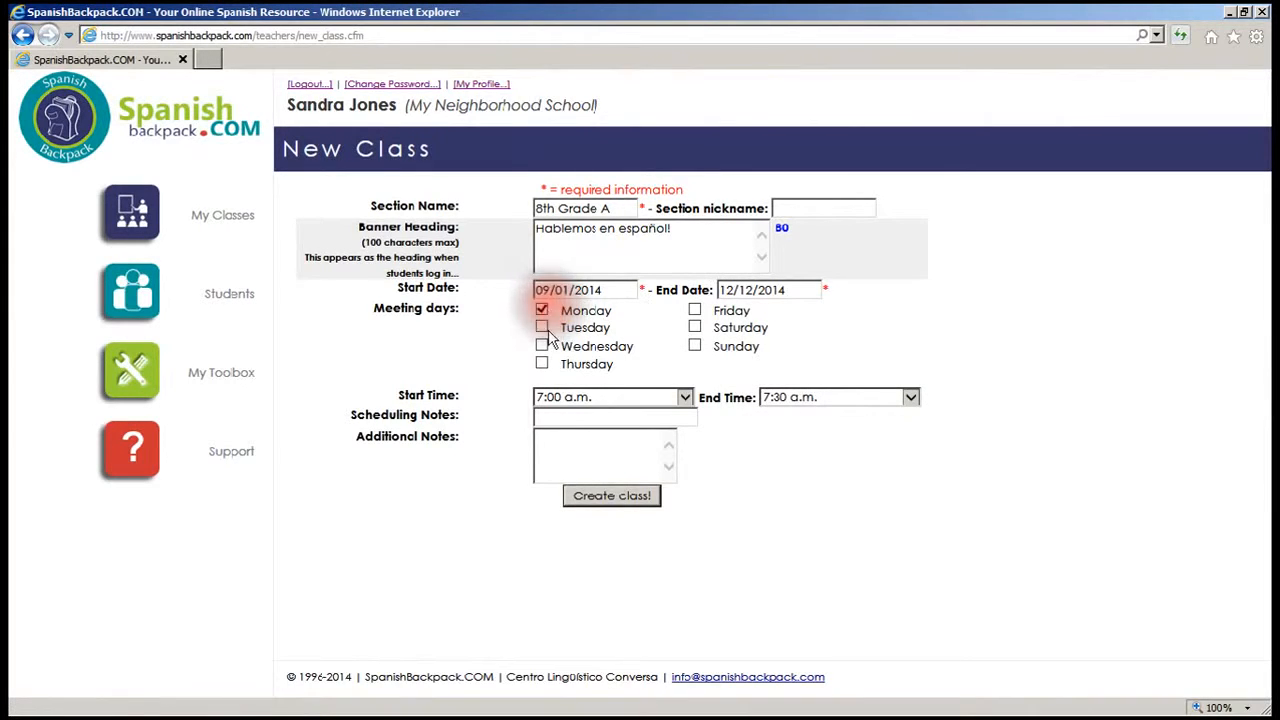
pyautogui.click(541, 345)
pyautogui.click(695, 316)
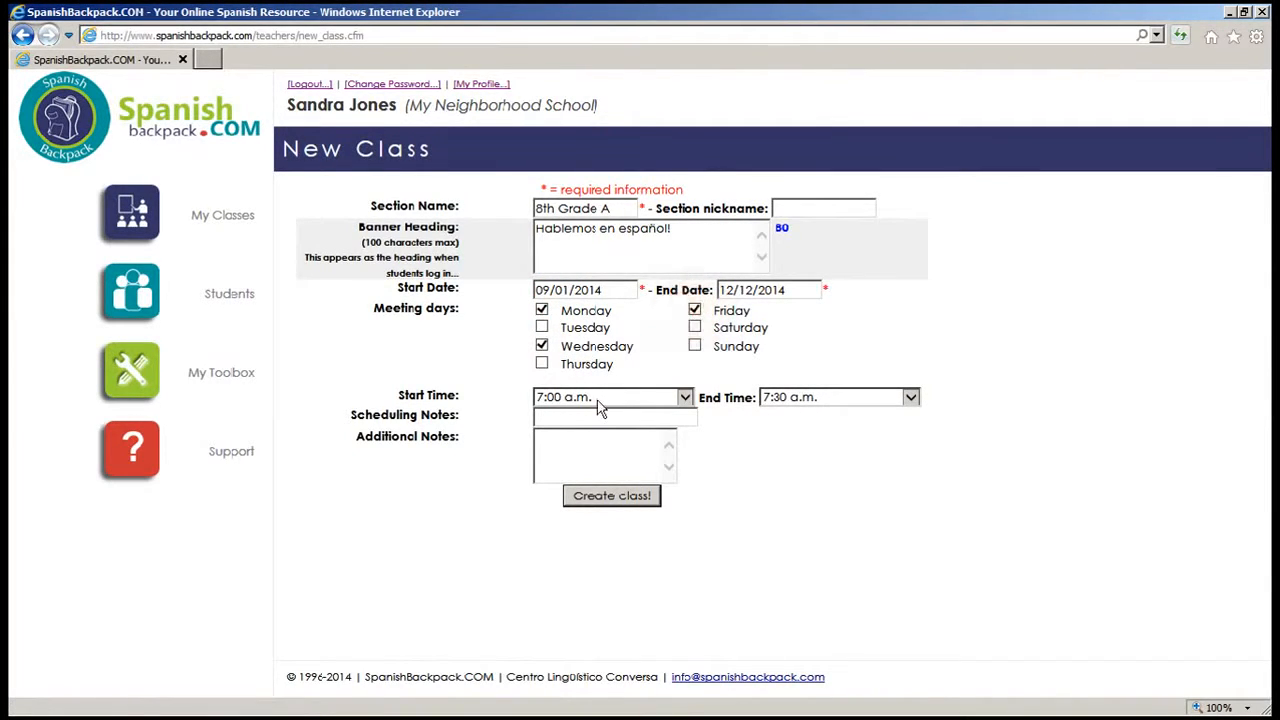
pyautogui.click(598, 397)
pyautogui.click(606, 347)
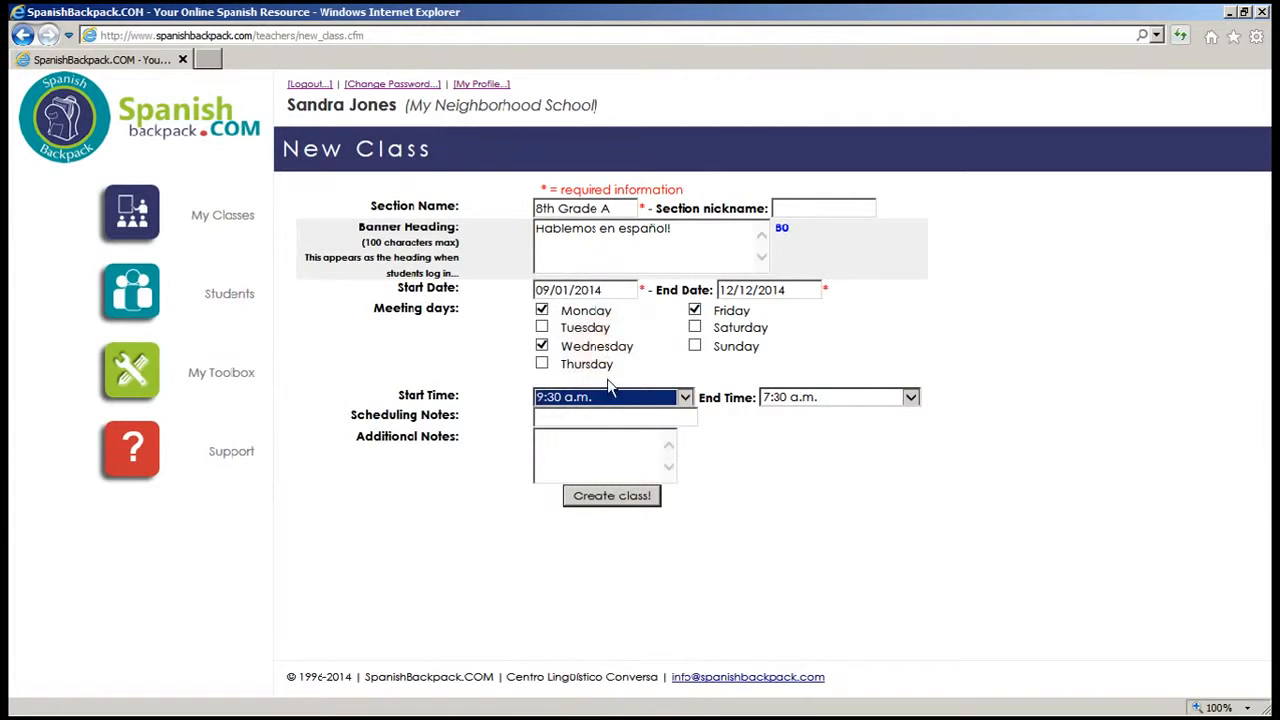
pyautogui.click(808, 397)
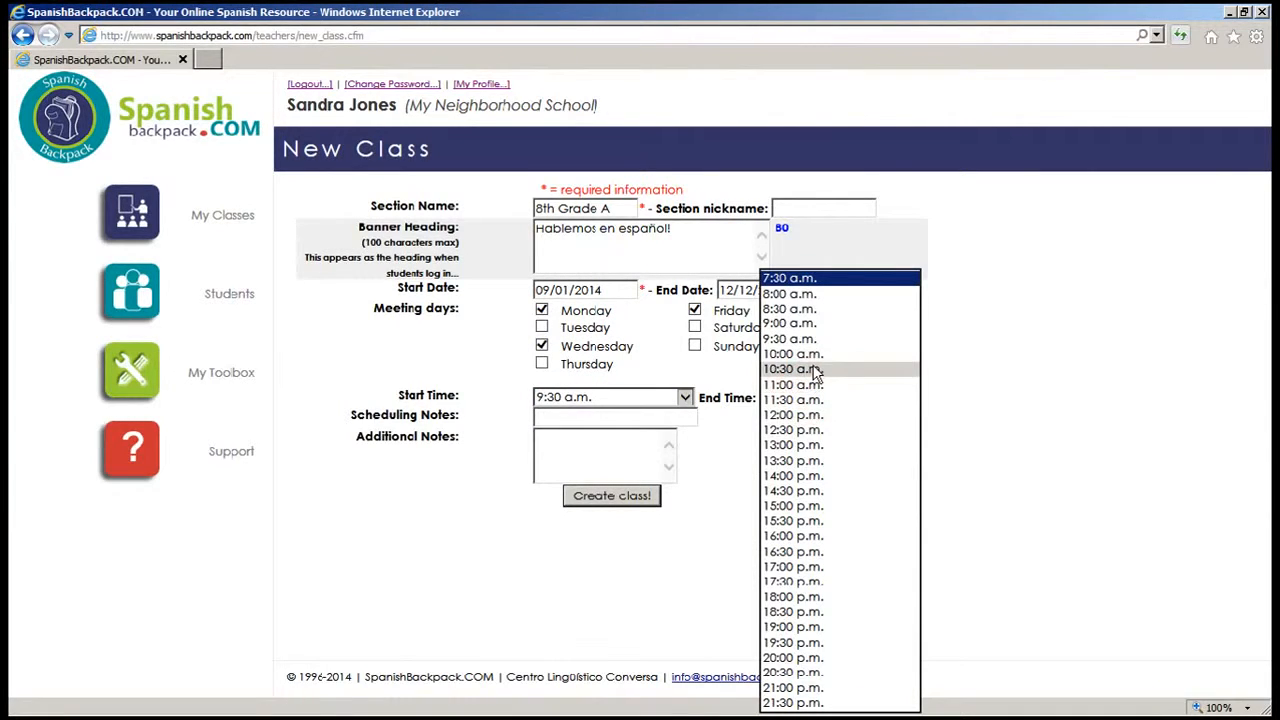
pyautogui.click(815, 370)
pyautogui.click(576, 414)
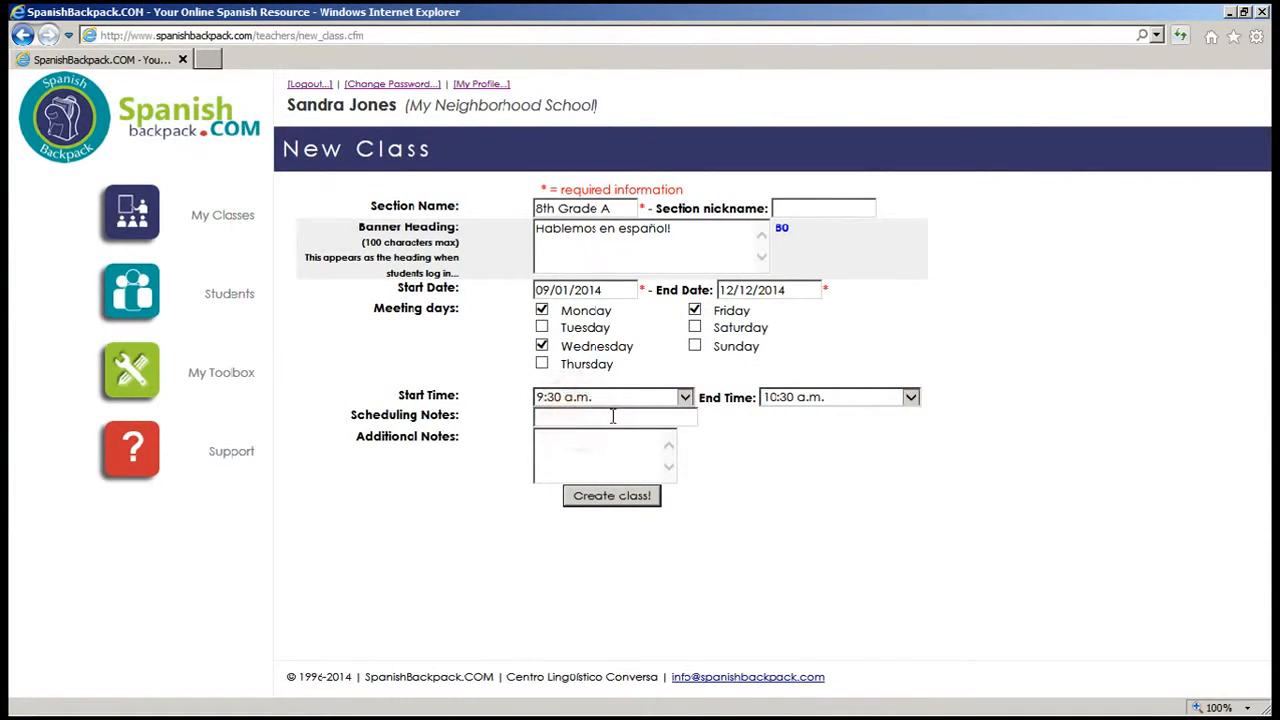
pyautogui.click(597, 495)
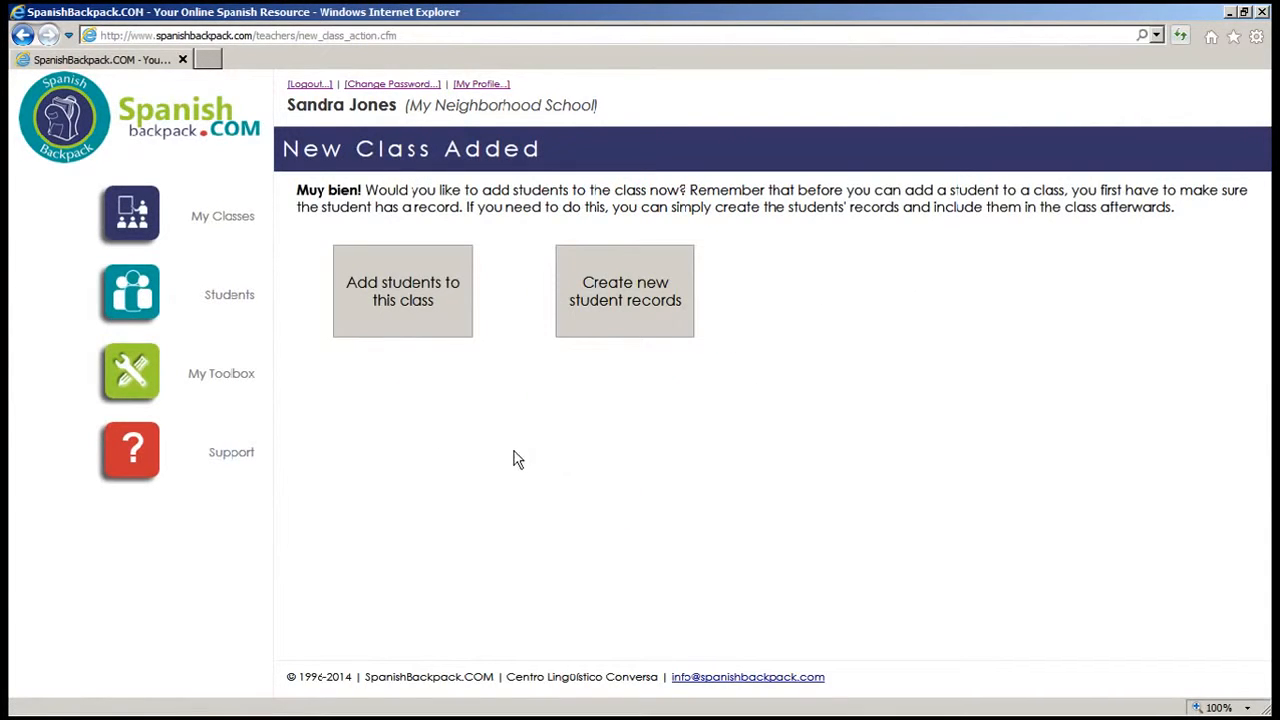
# Step: Confirm 8th Grade A is listed in My Classes, then start another new class
pyautogui.click(208, 212)
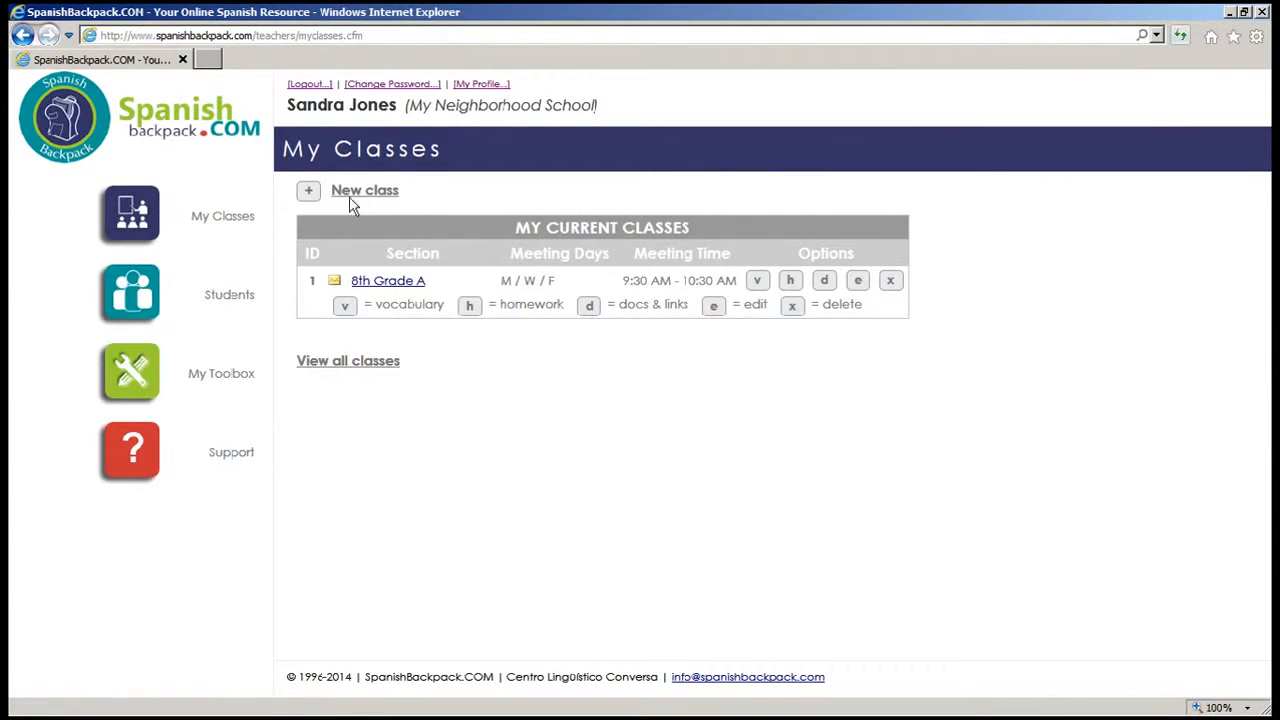
pyautogui.click(310, 192)
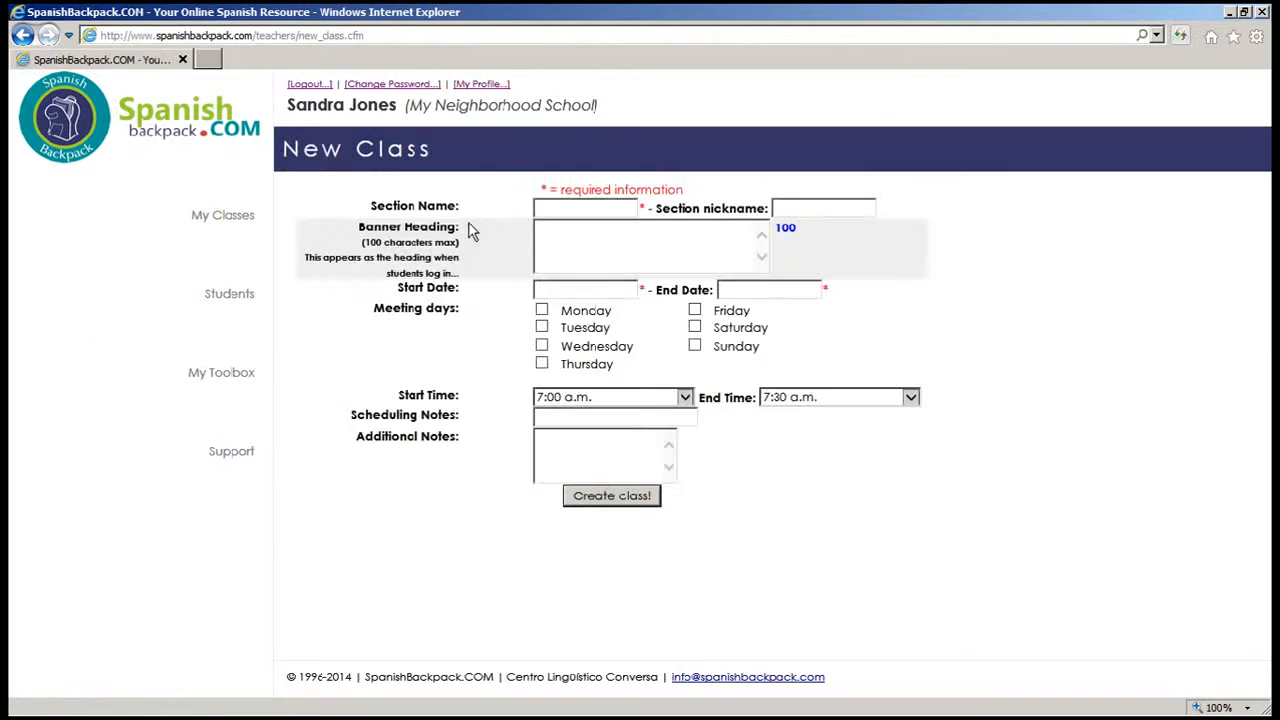
# Step: Enter section name '8th Grade B' and banner heading 'Hablemos en español'
pyautogui.click(568, 208)
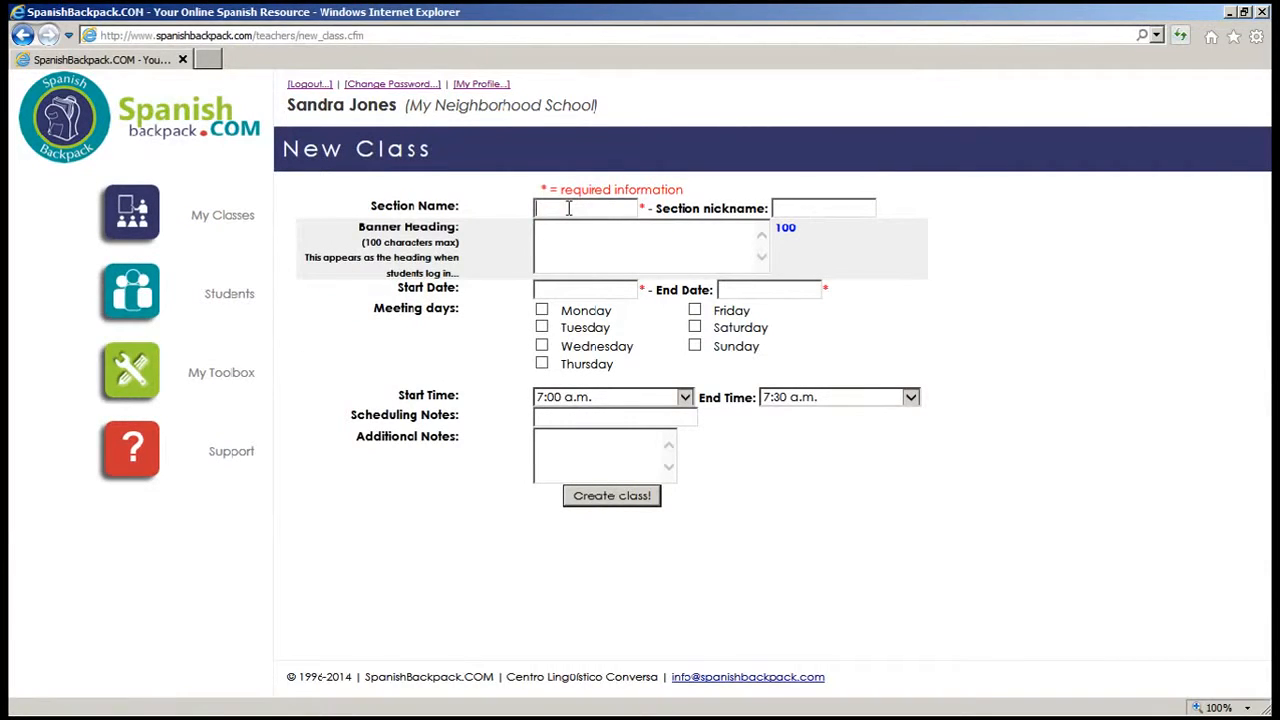
pyautogui.write('8th Grade B')
pyautogui.click(565, 239)
pyautogui.write('Hablemos en ')
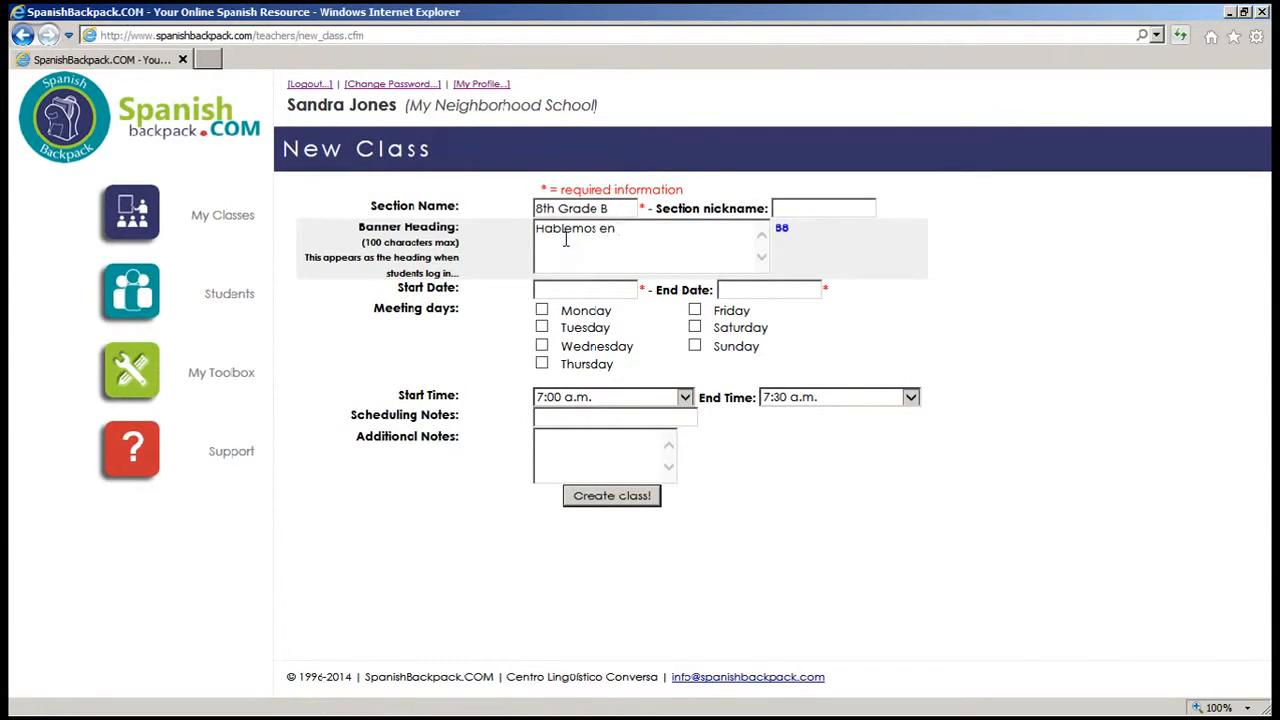
pyautogui.write('español!')
# Step: Set the class dates from 09/01/2014 to 12/12/2014
pyautogui.click(572, 286)
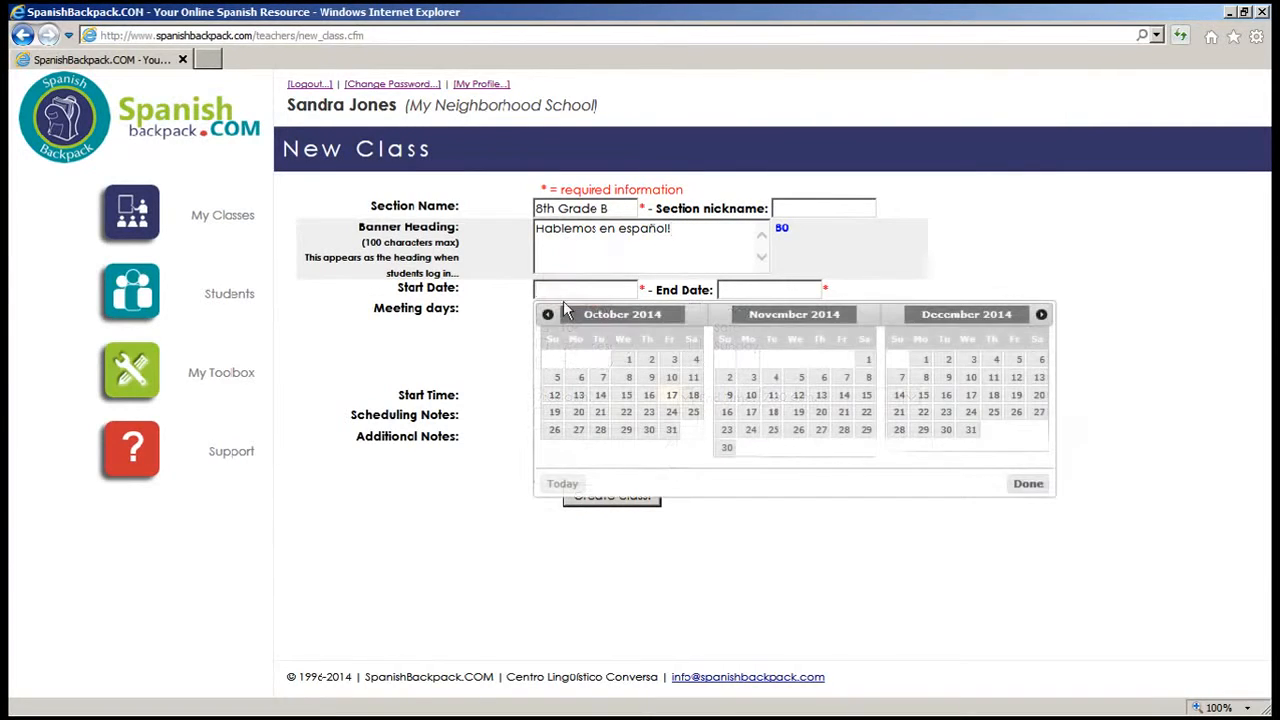
pyautogui.click(546, 317)
pyautogui.click(578, 359)
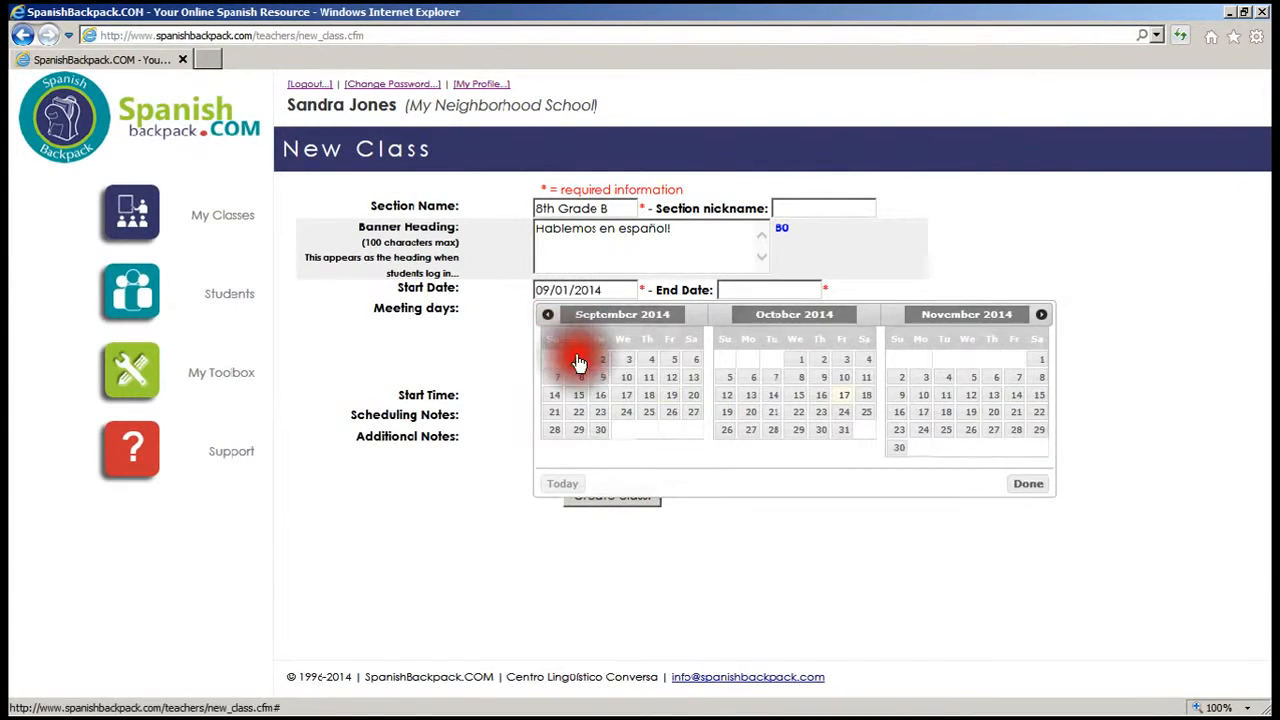
pyautogui.click(756, 291)
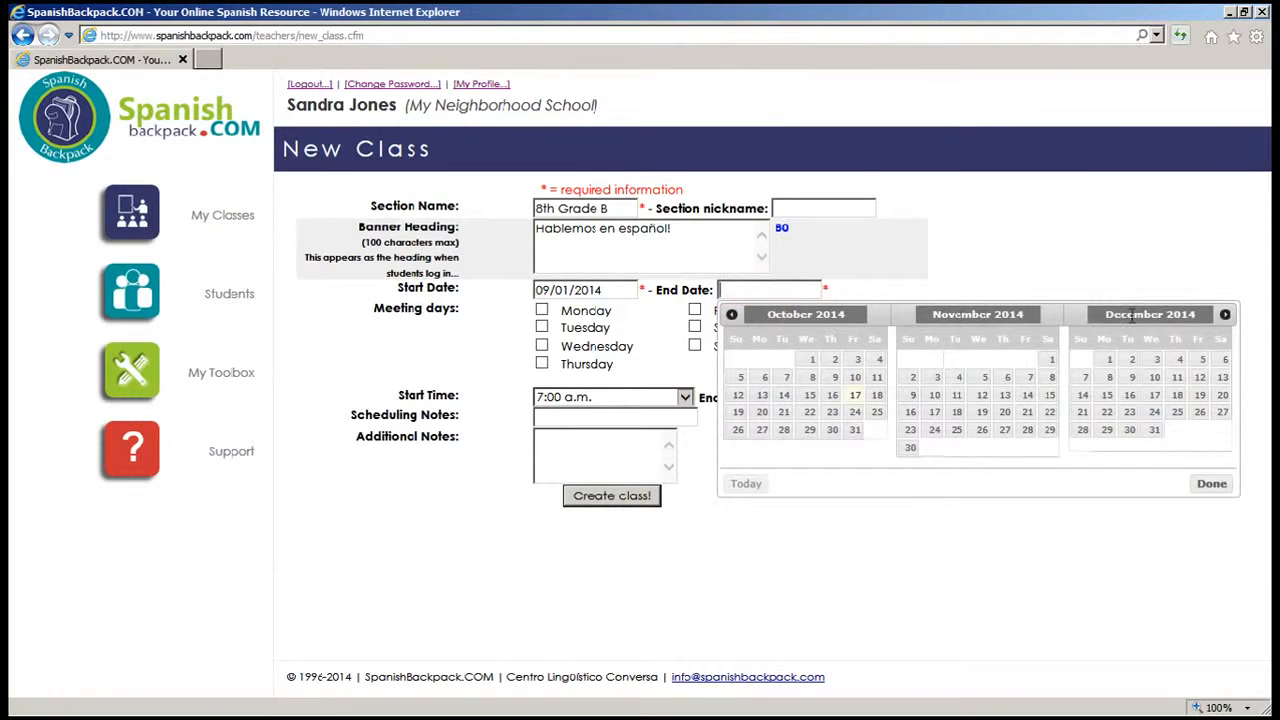
pyautogui.click(1199, 379)
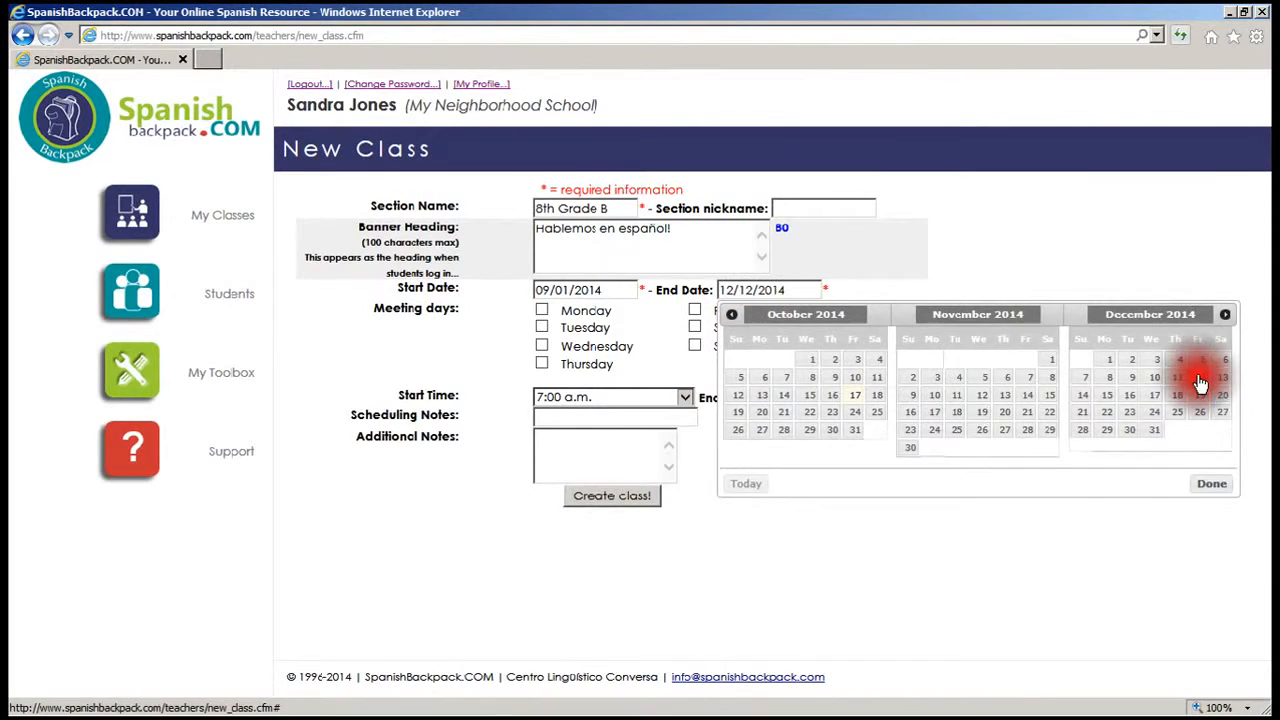
# Step: Schedule Tuesday, Wednesday and Friday, 13:00–14:00, and create the class
pyautogui.click(541, 328)
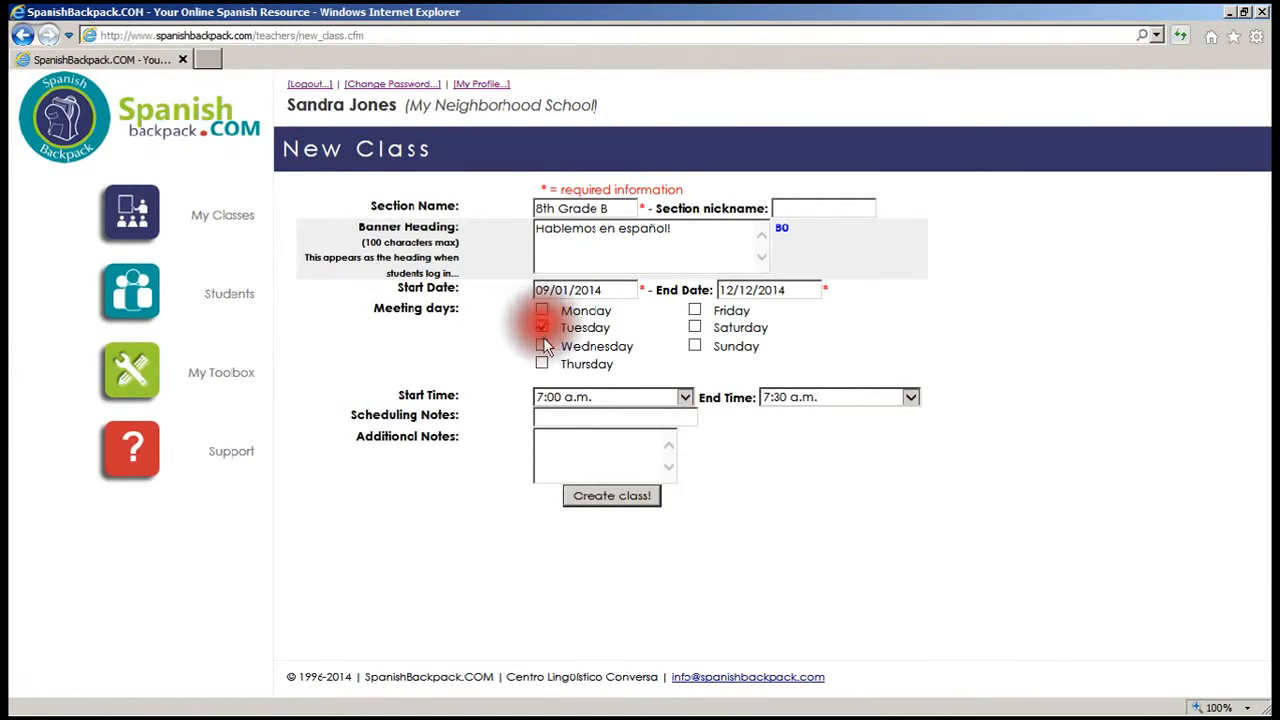
pyautogui.click(541, 346)
pyautogui.click(694, 310)
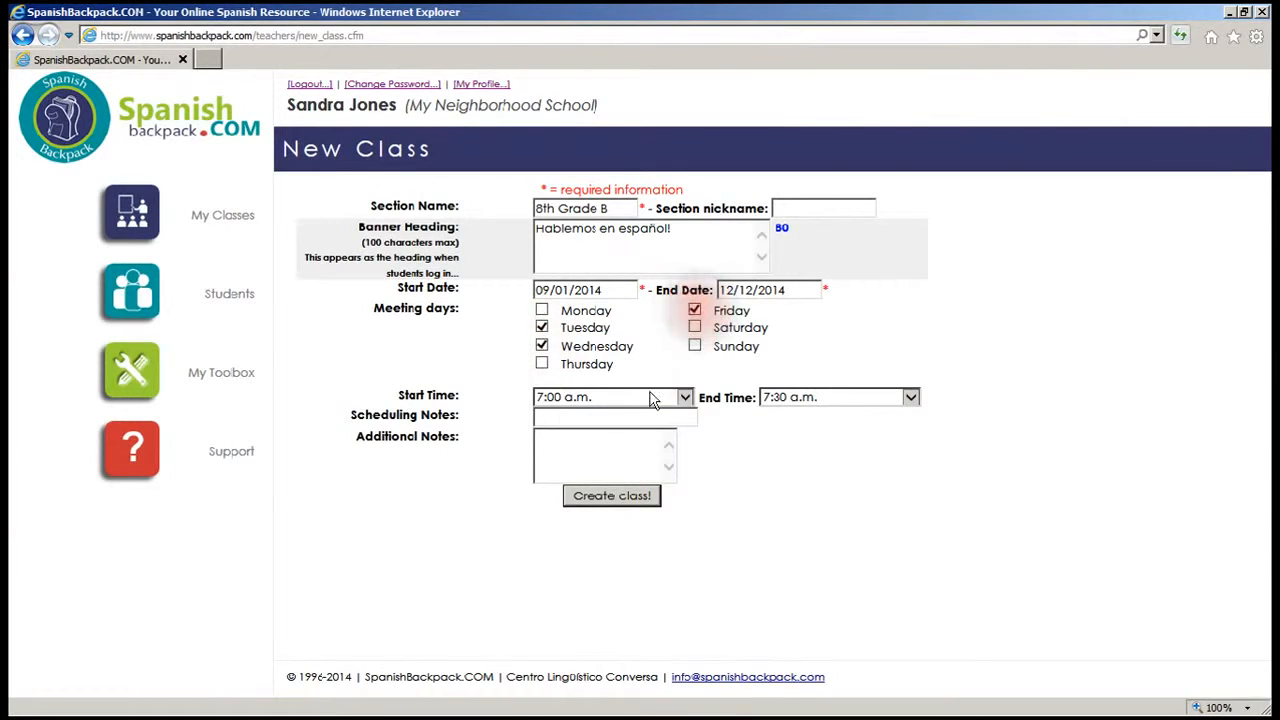
pyautogui.click(649, 397)
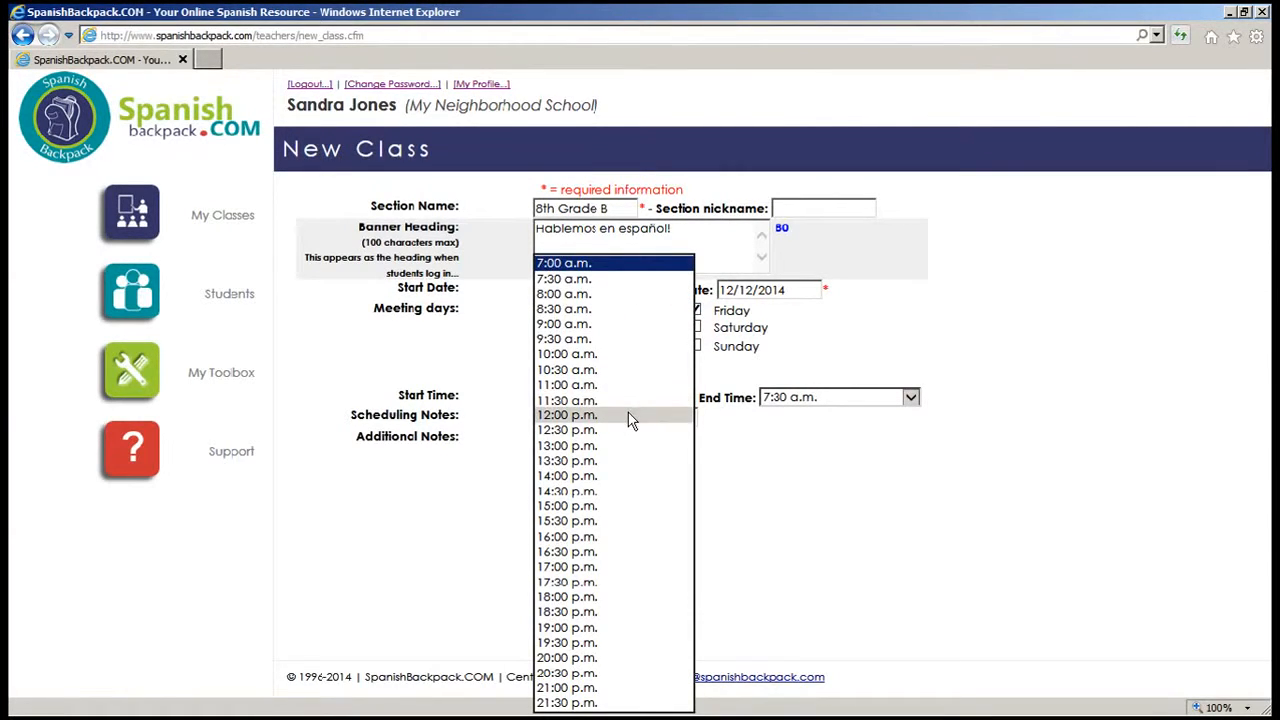
pyautogui.click(625, 445)
pyautogui.click(776, 399)
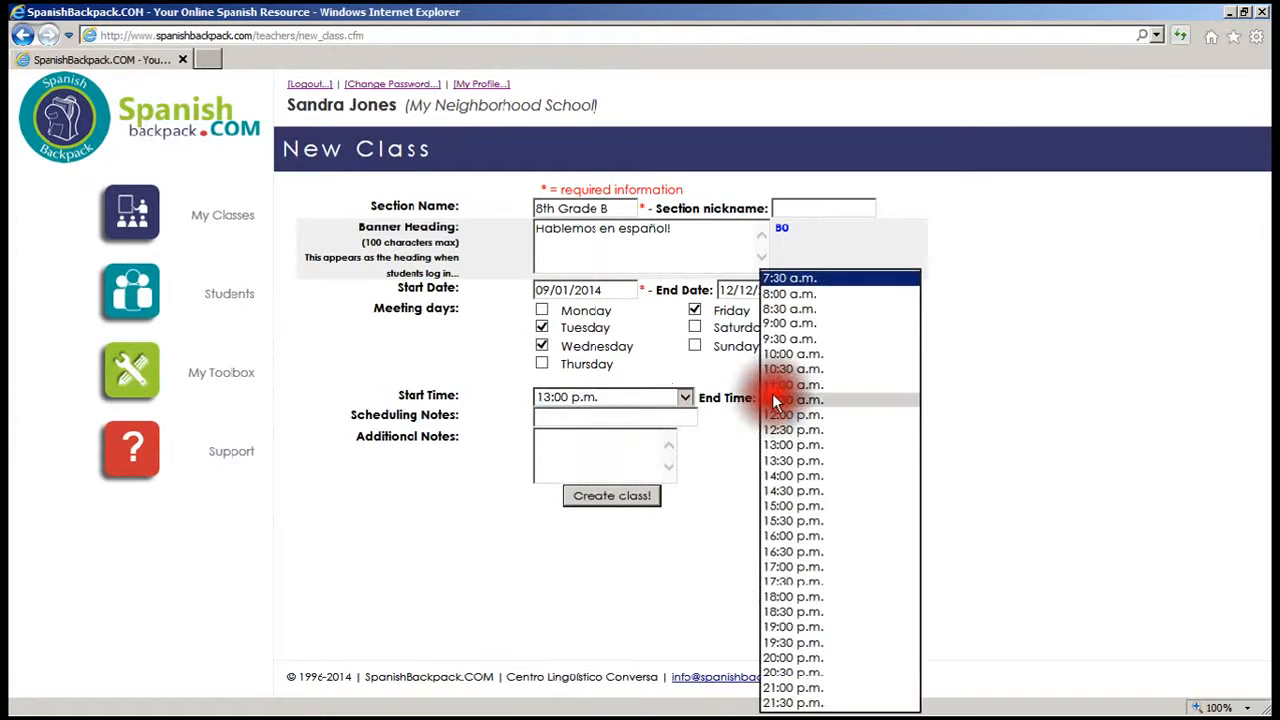
pyautogui.click(781, 476)
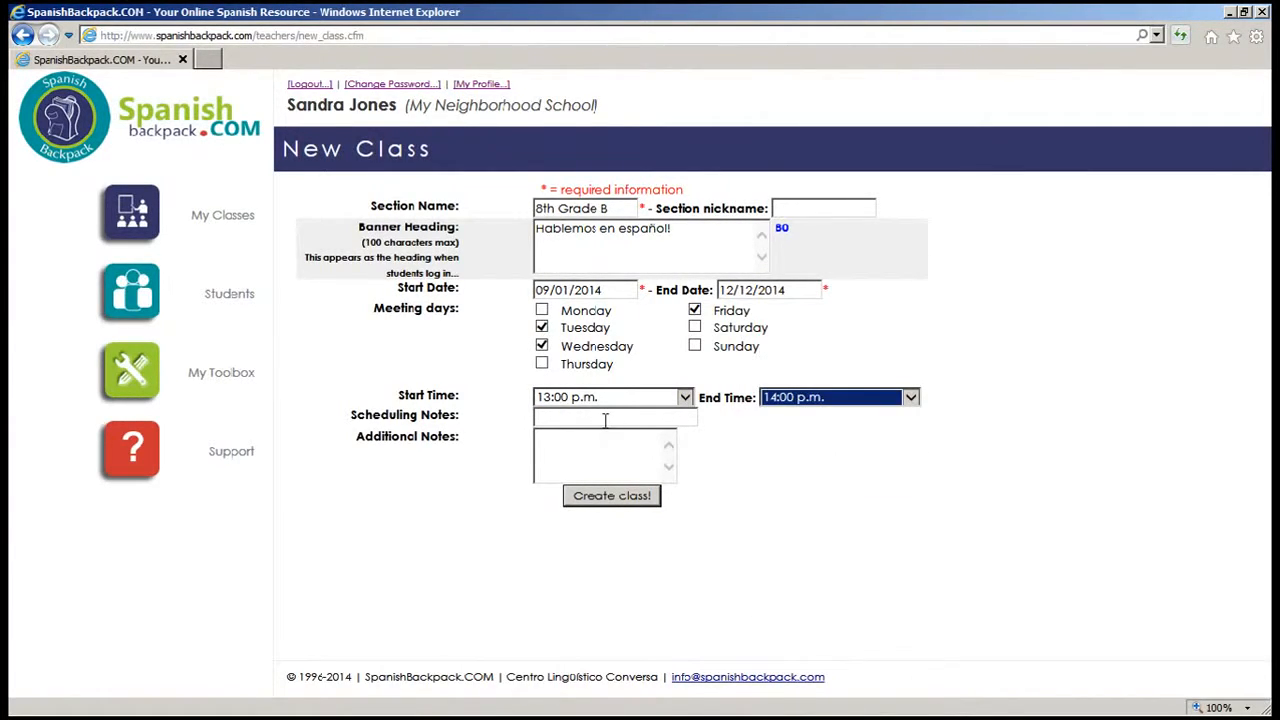
pyautogui.click(609, 496)
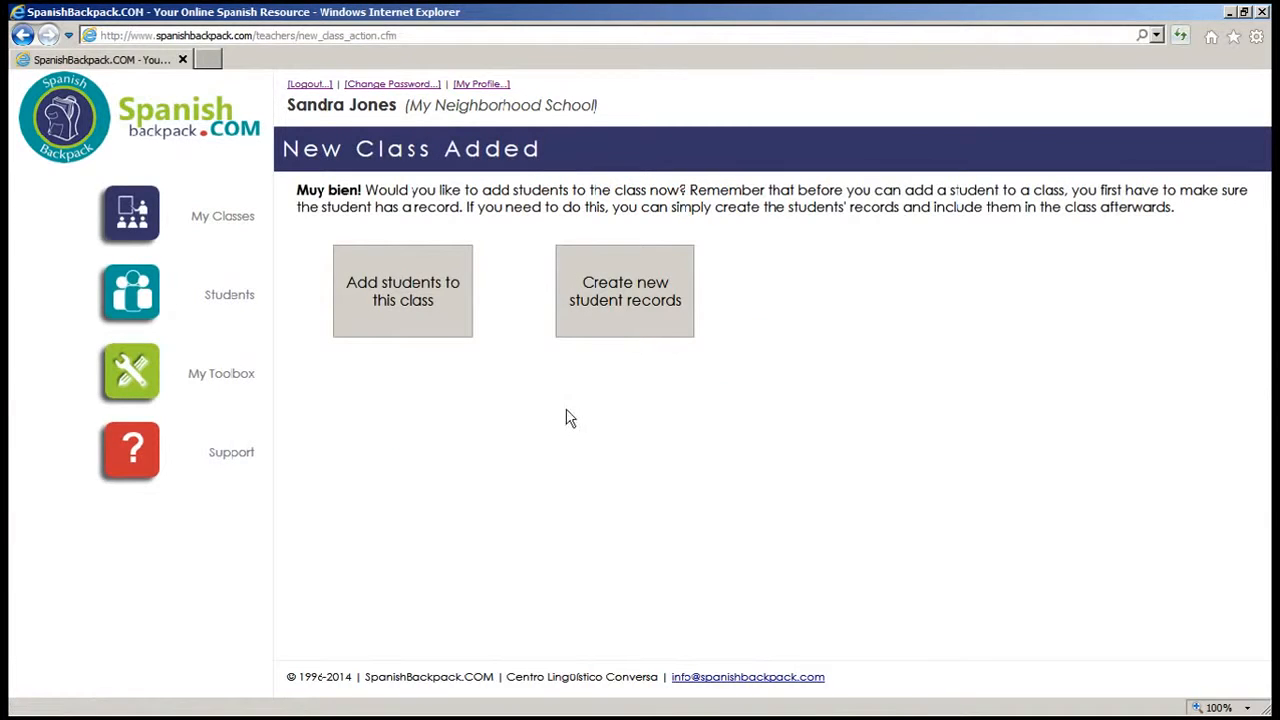
# Step: Open 8th Grade A from My Classes and go to its Add Students page
pyautogui.click(152, 216)
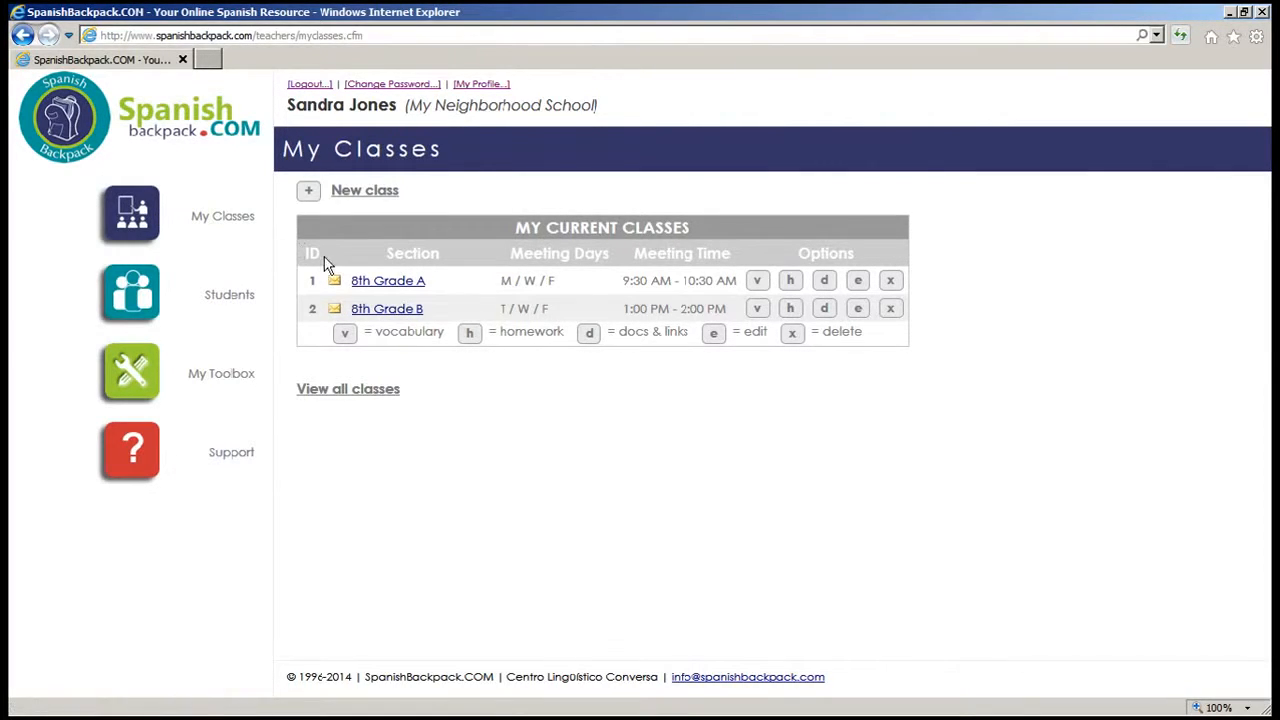
pyautogui.click(399, 283)
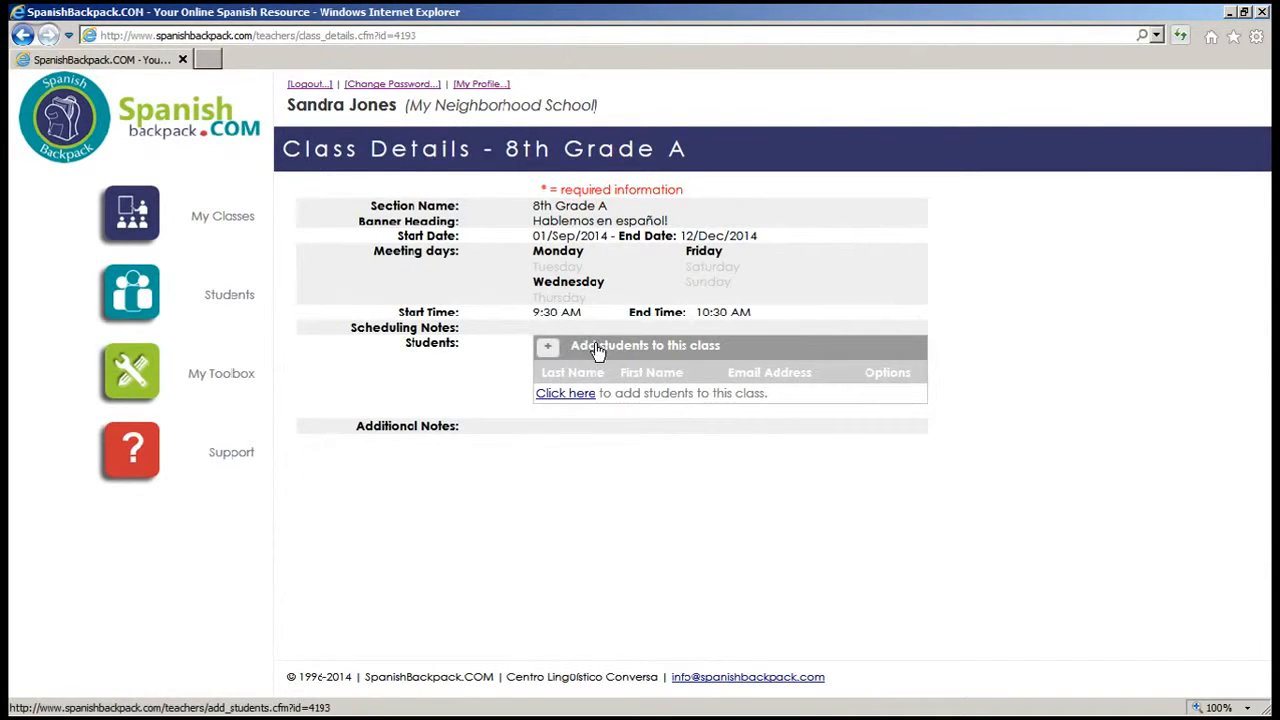
pyautogui.click(547, 349)
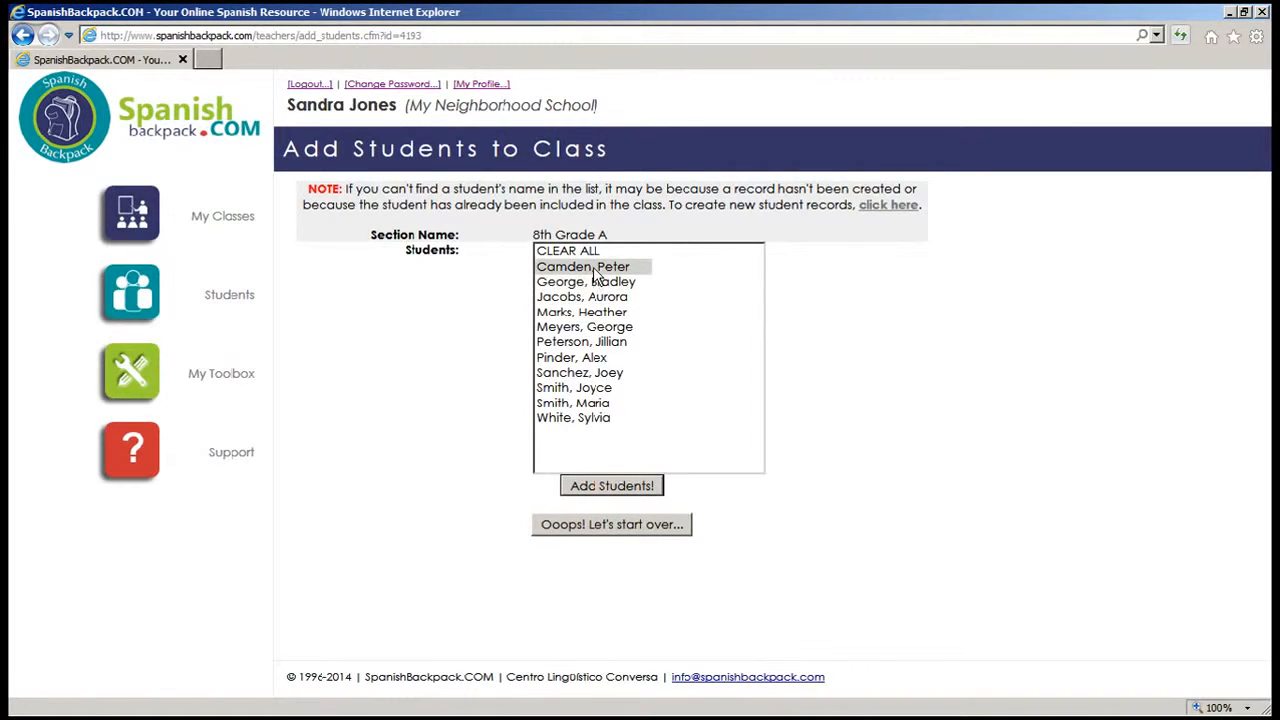
# Step: Enroll the first four listed students in 8th Grade A, then view the school's Students list
pyautogui.moveTo(596, 270); pyautogui.dragTo(602, 313)
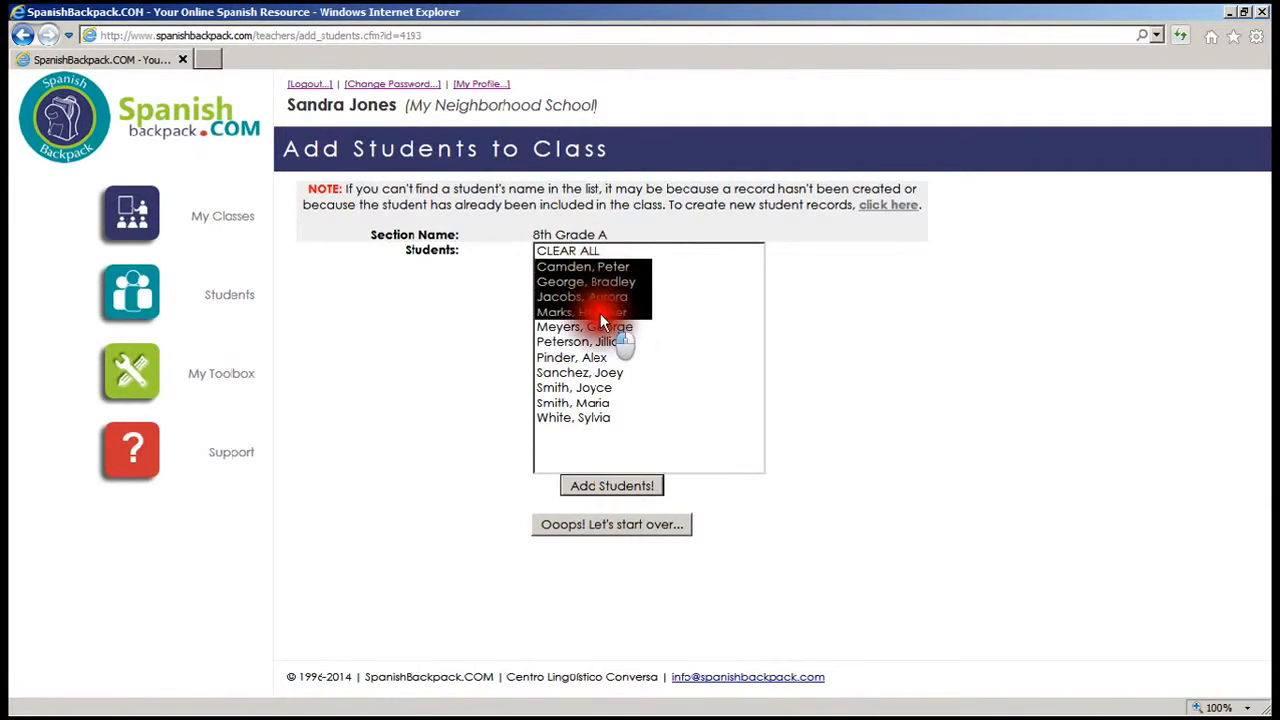
pyautogui.click(626, 487)
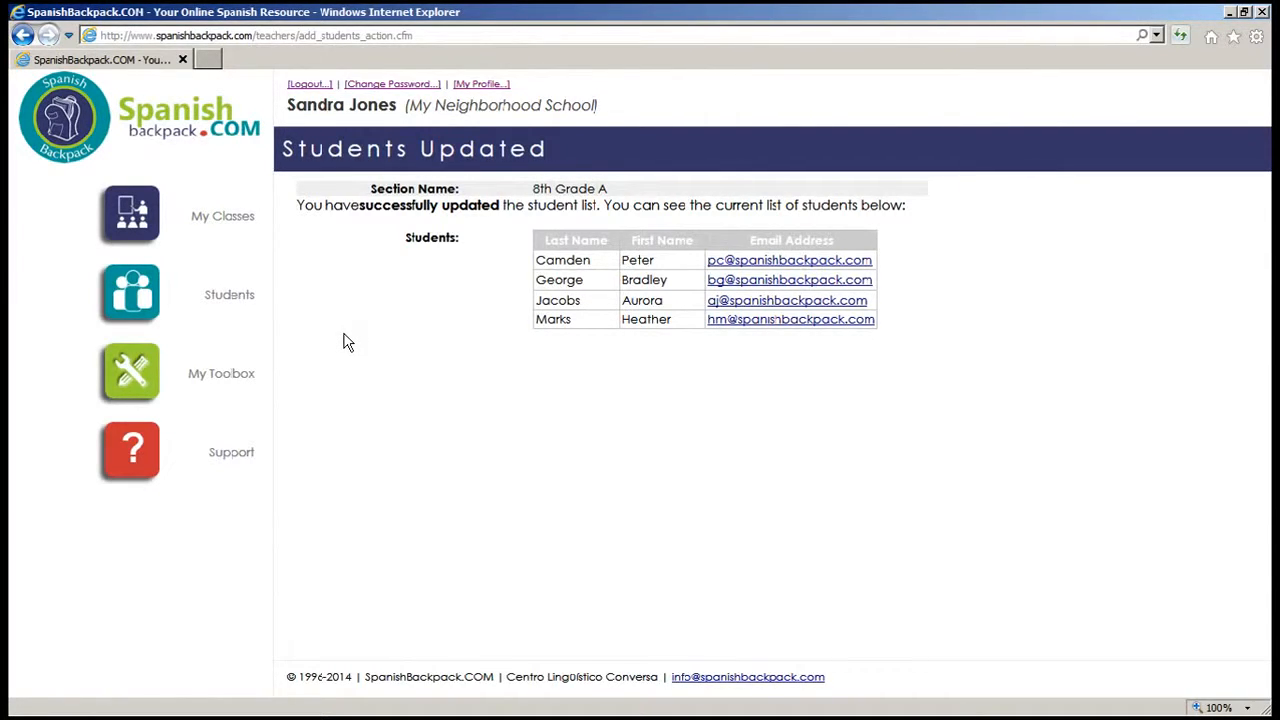
pyautogui.click(242, 300)
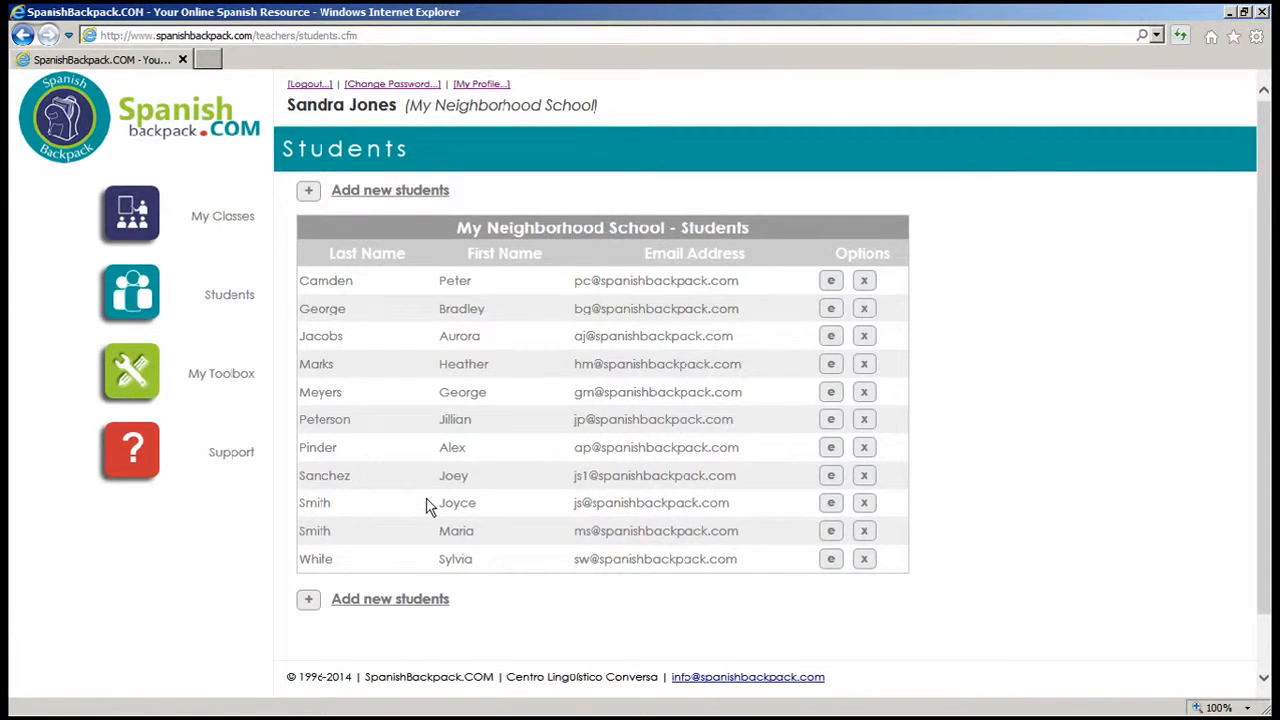
# Step: Add a new student with first name, last name and e-mail address, then return to My Classes
pyautogui.click(307, 192)
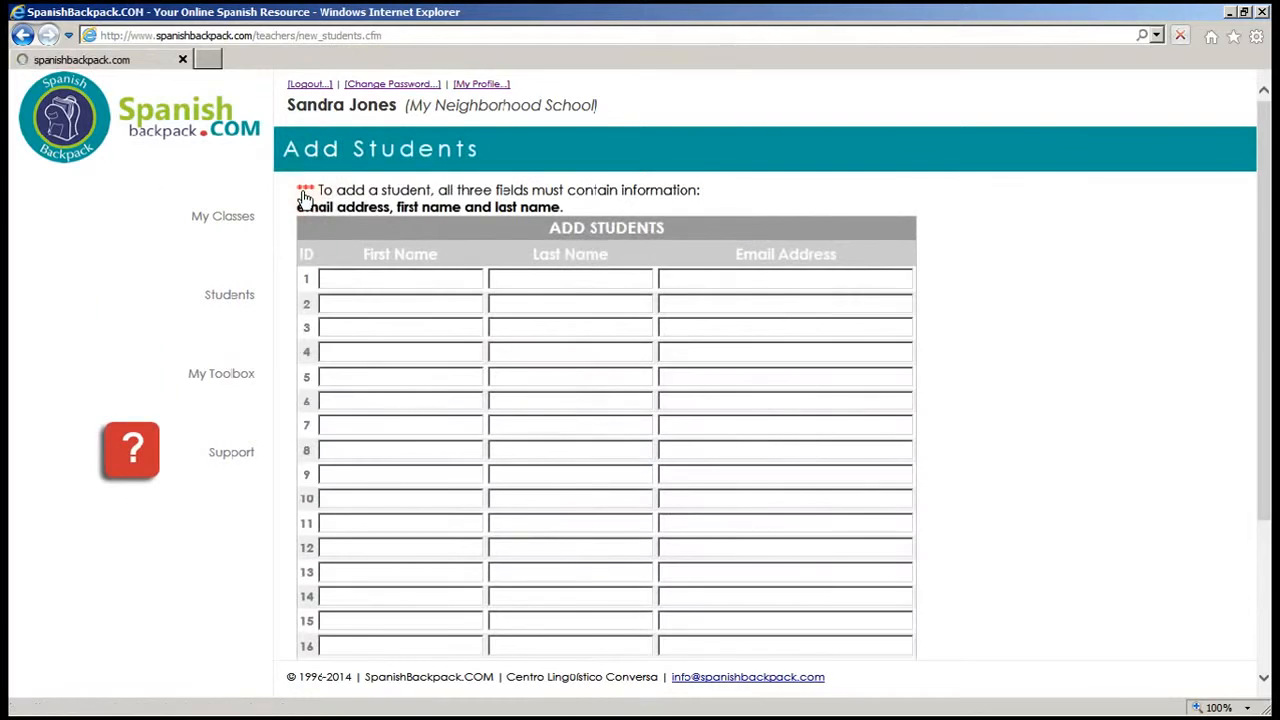
pyautogui.click(415, 268)
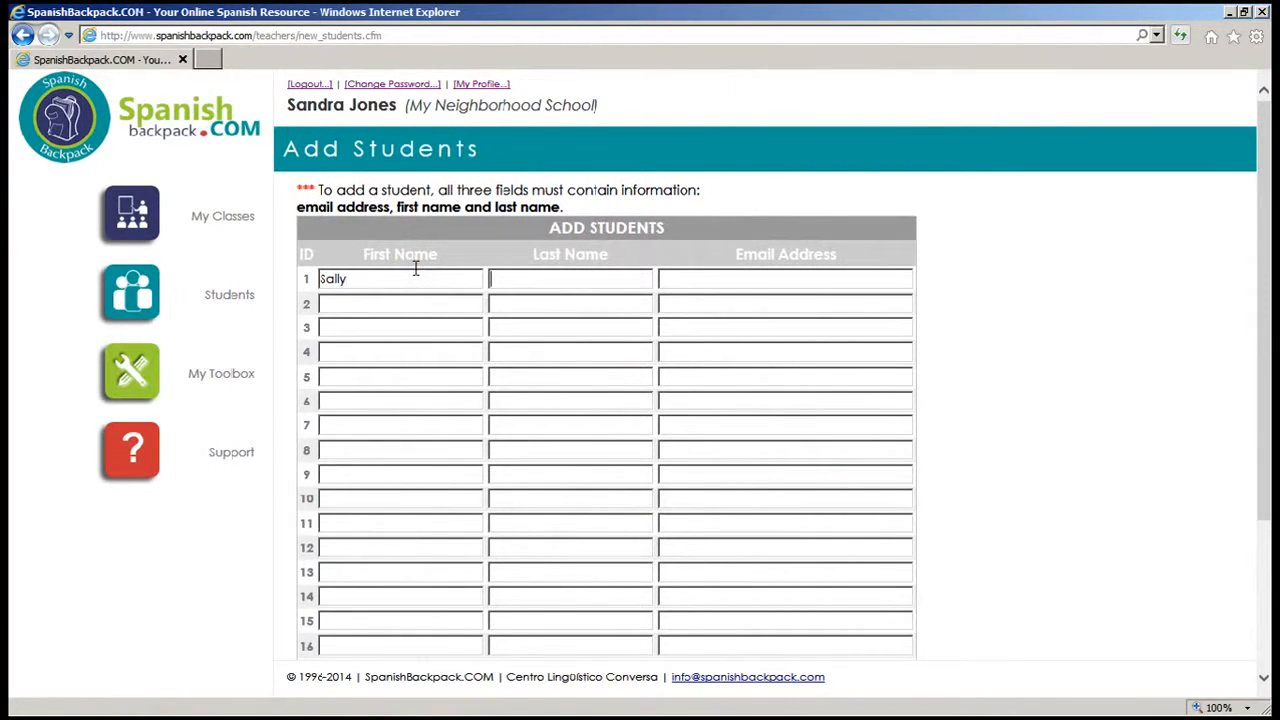
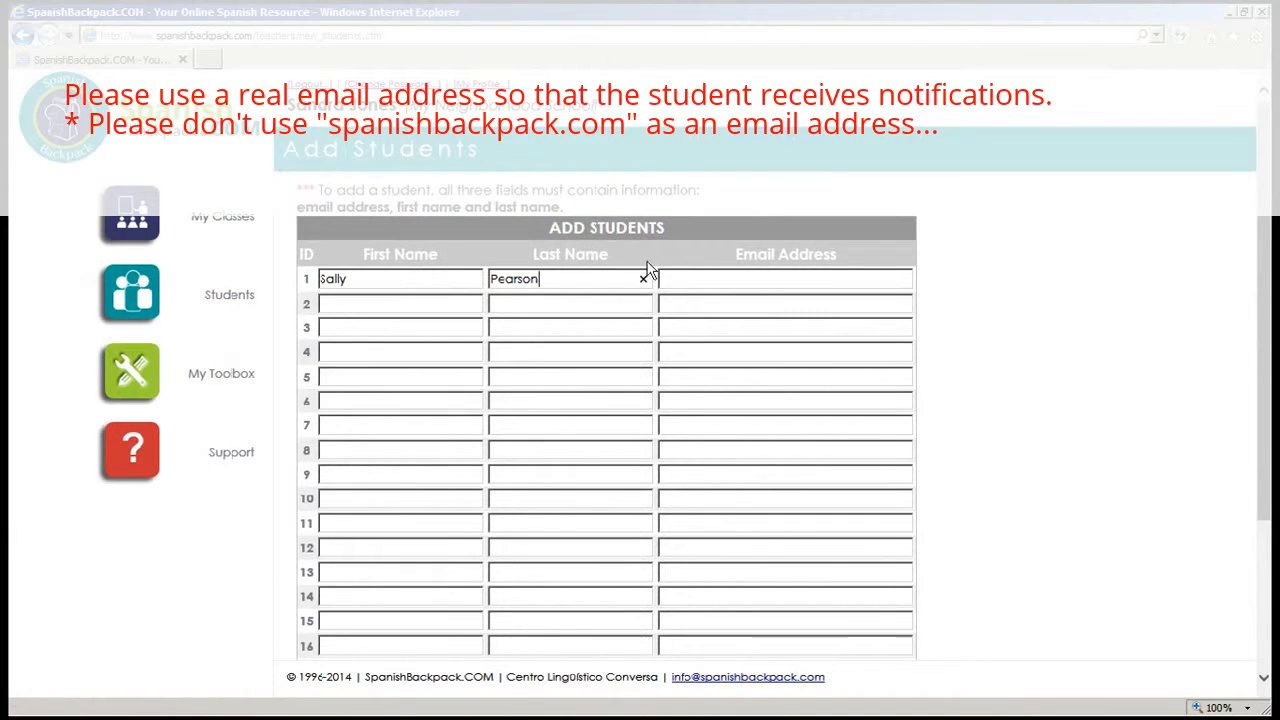
pyautogui.click(666, 275)
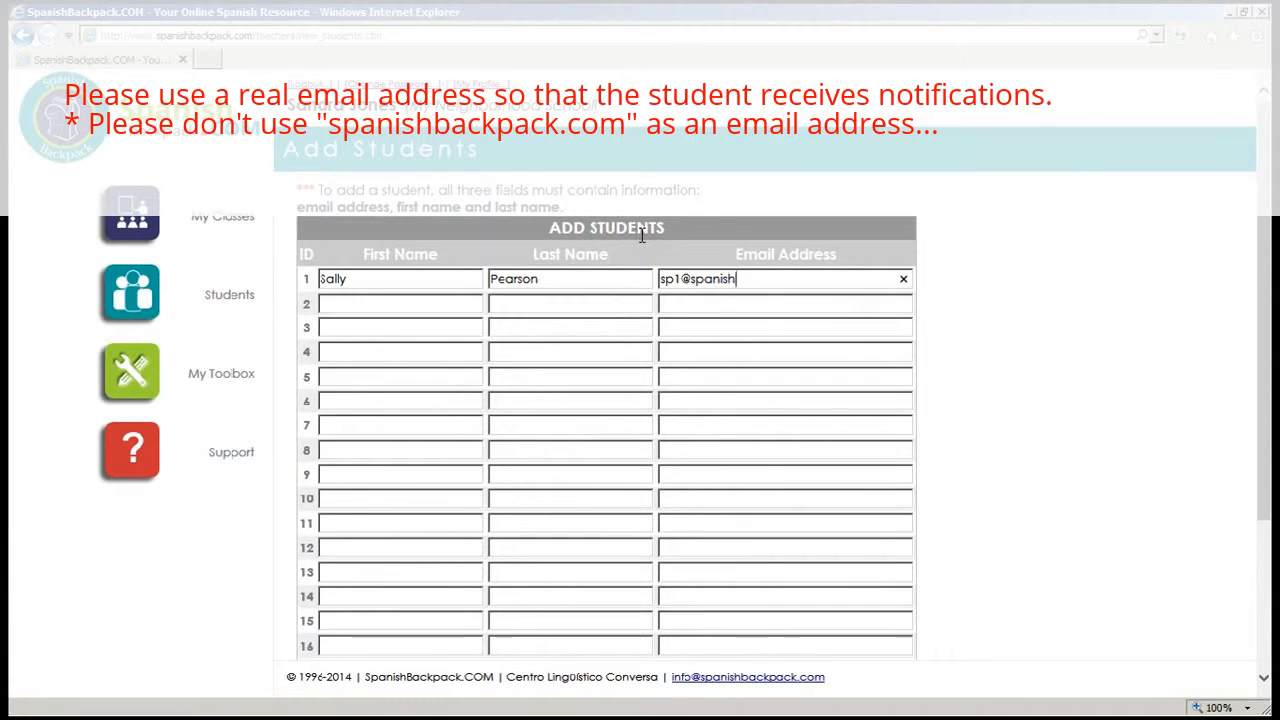
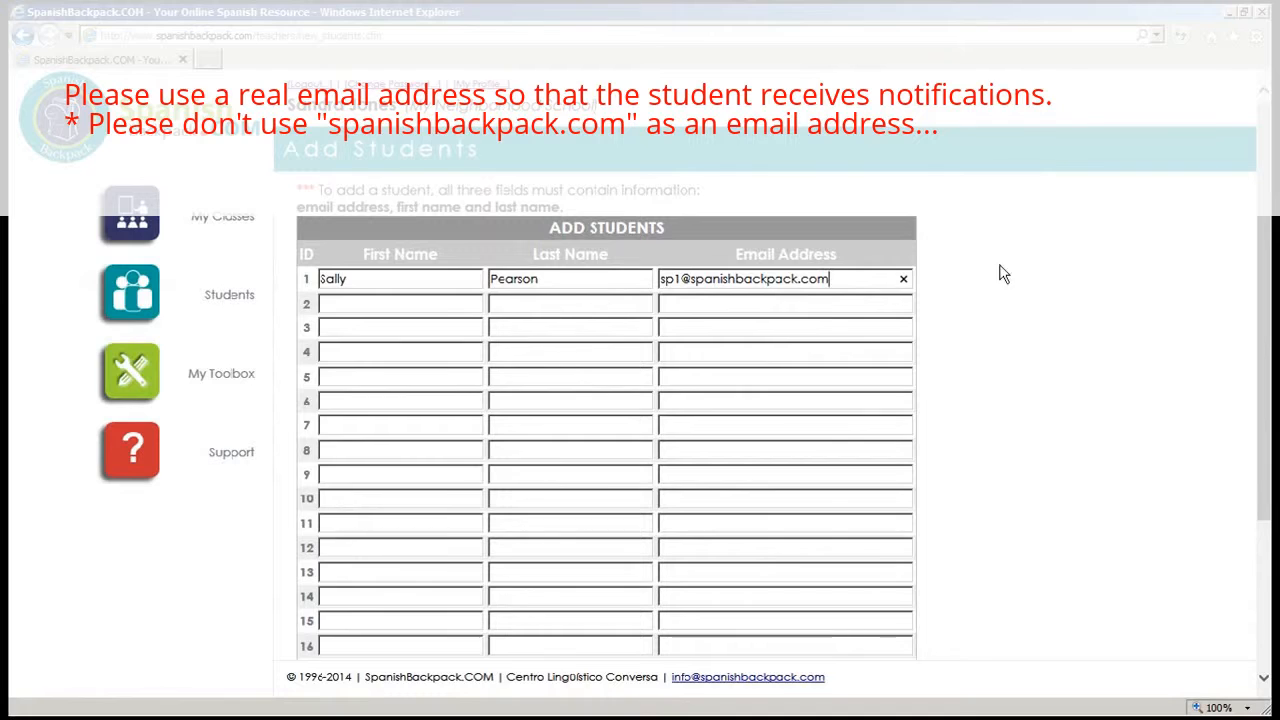
pyautogui.moveTo(1268, 230); pyautogui.dragTo(1257, 343)
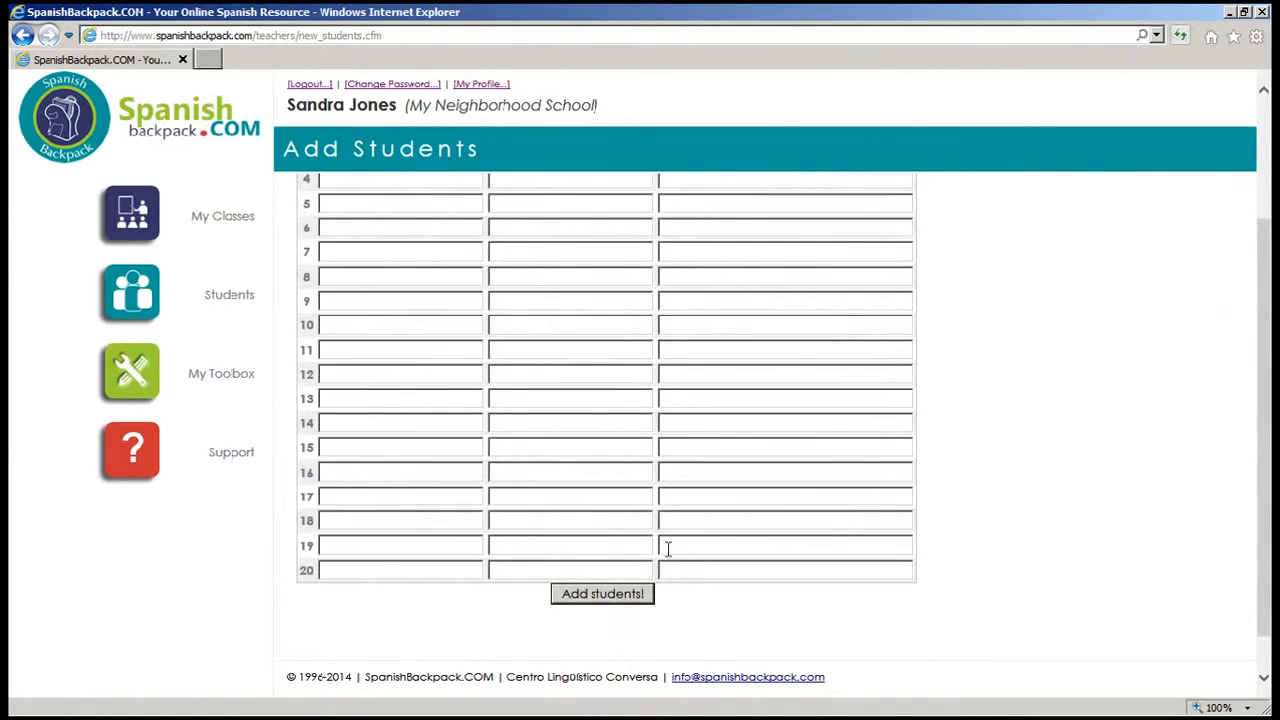
pyautogui.click(603, 594)
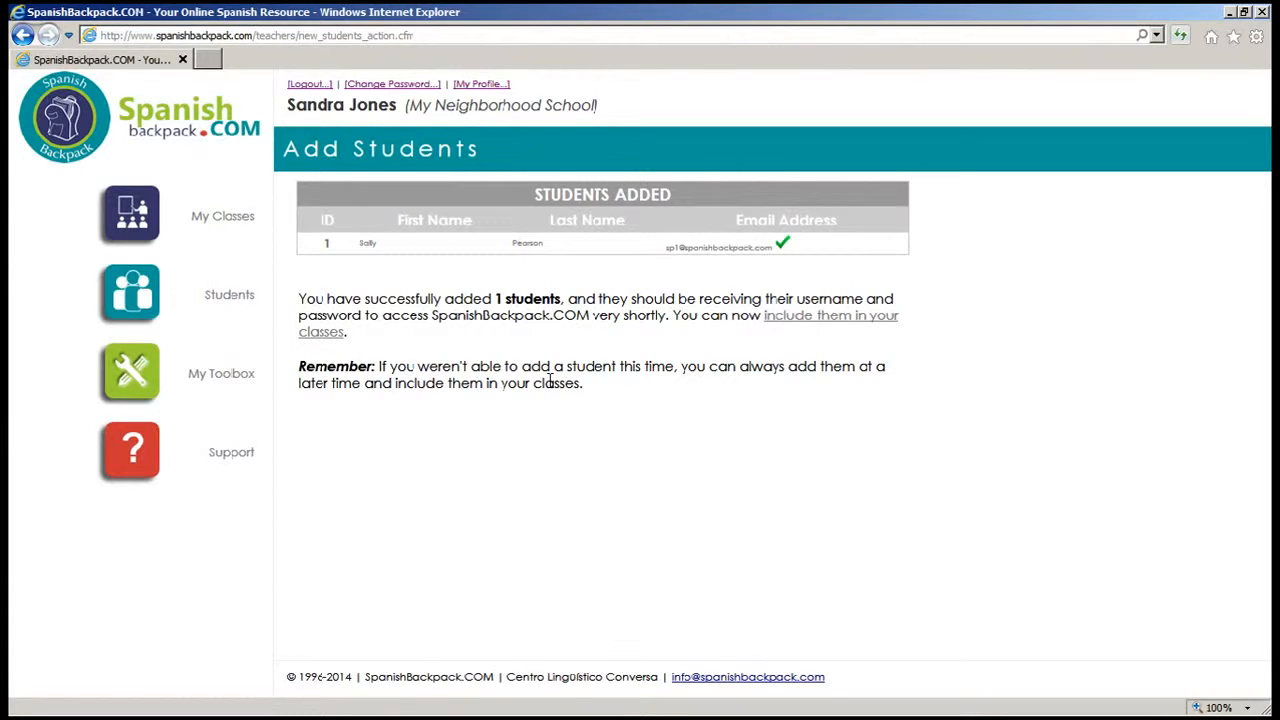
pyautogui.click(205, 230)
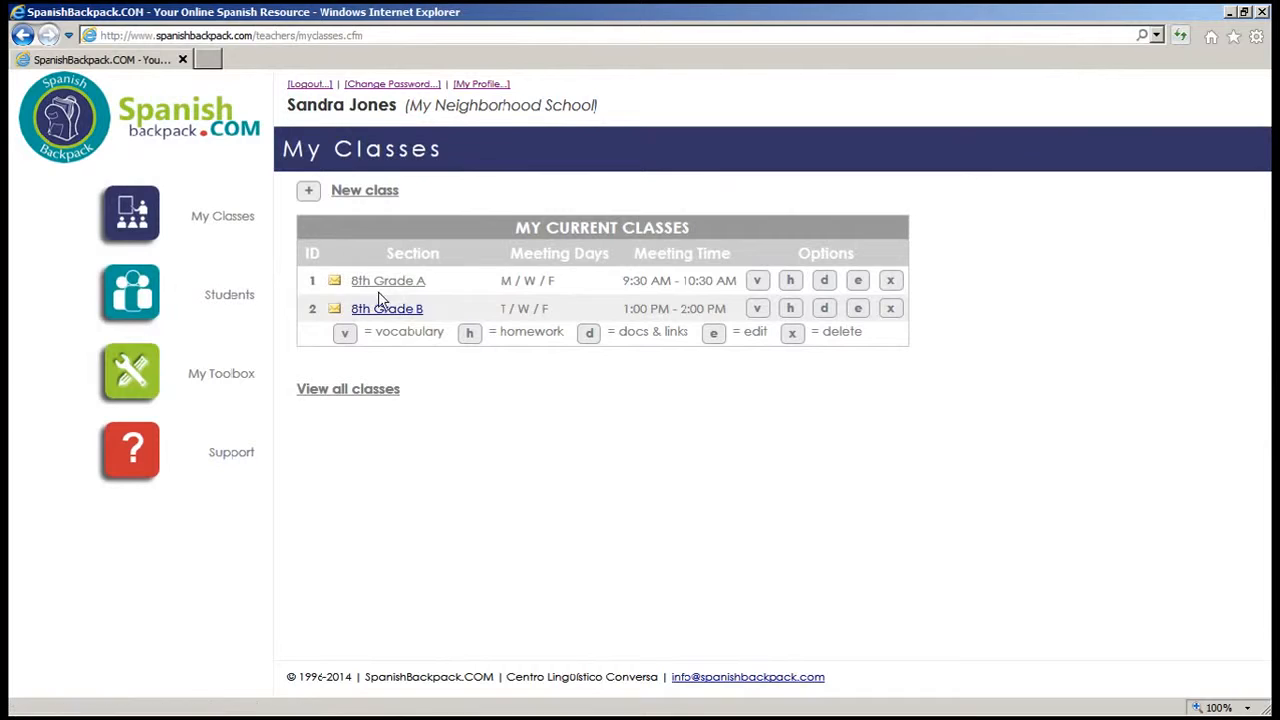
# Step: Select the newly created student on 8th Grade A's Add Students page and enroll them
pyautogui.click(397, 283)
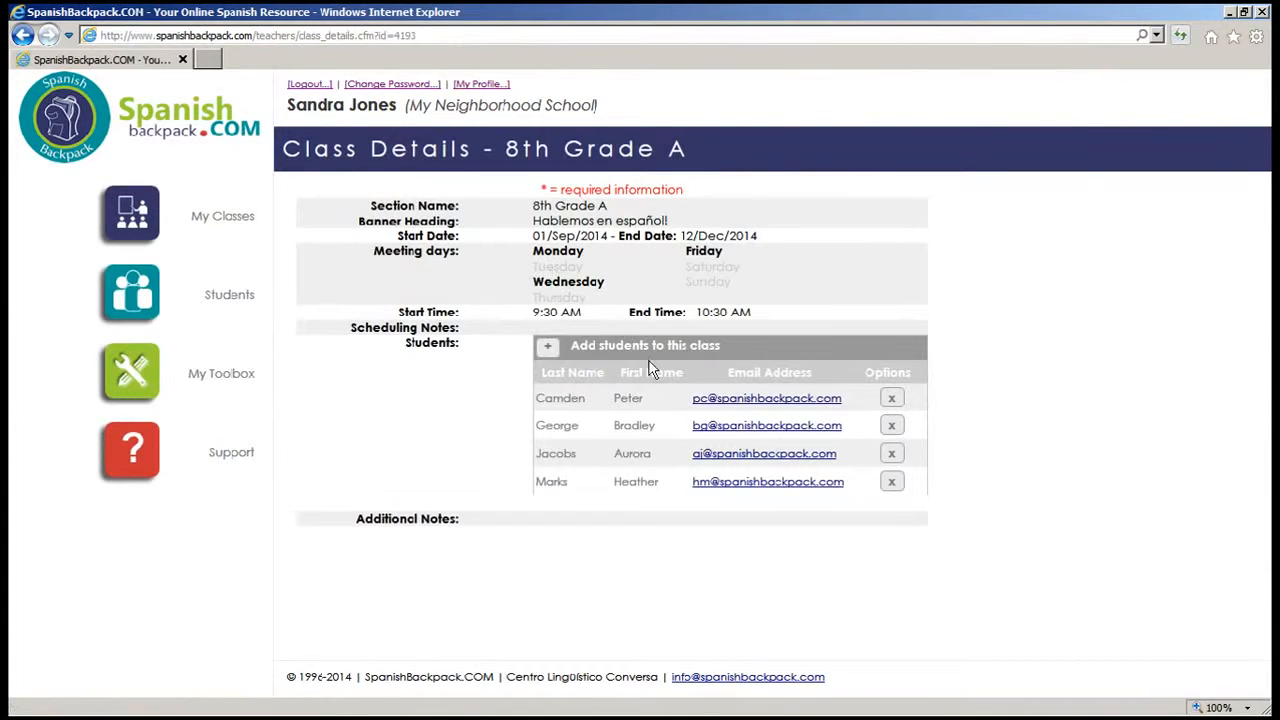
pyautogui.click(548, 348)
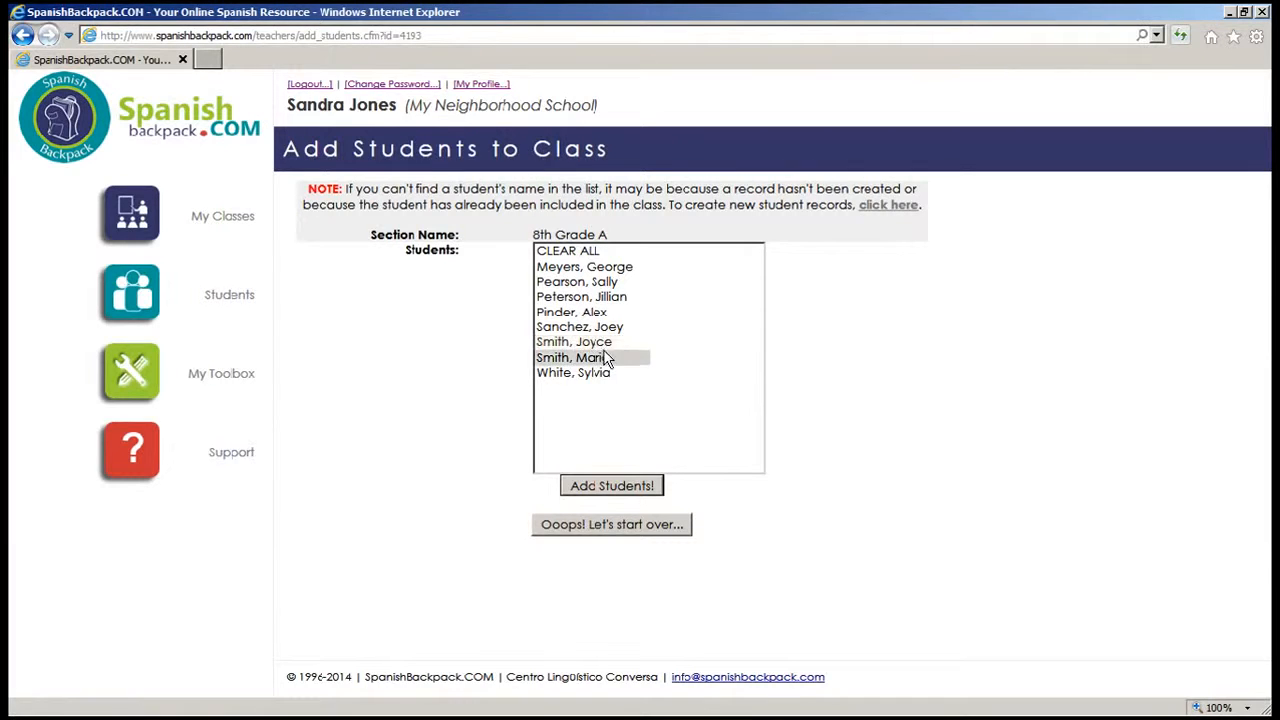
pyautogui.click(586, 284)
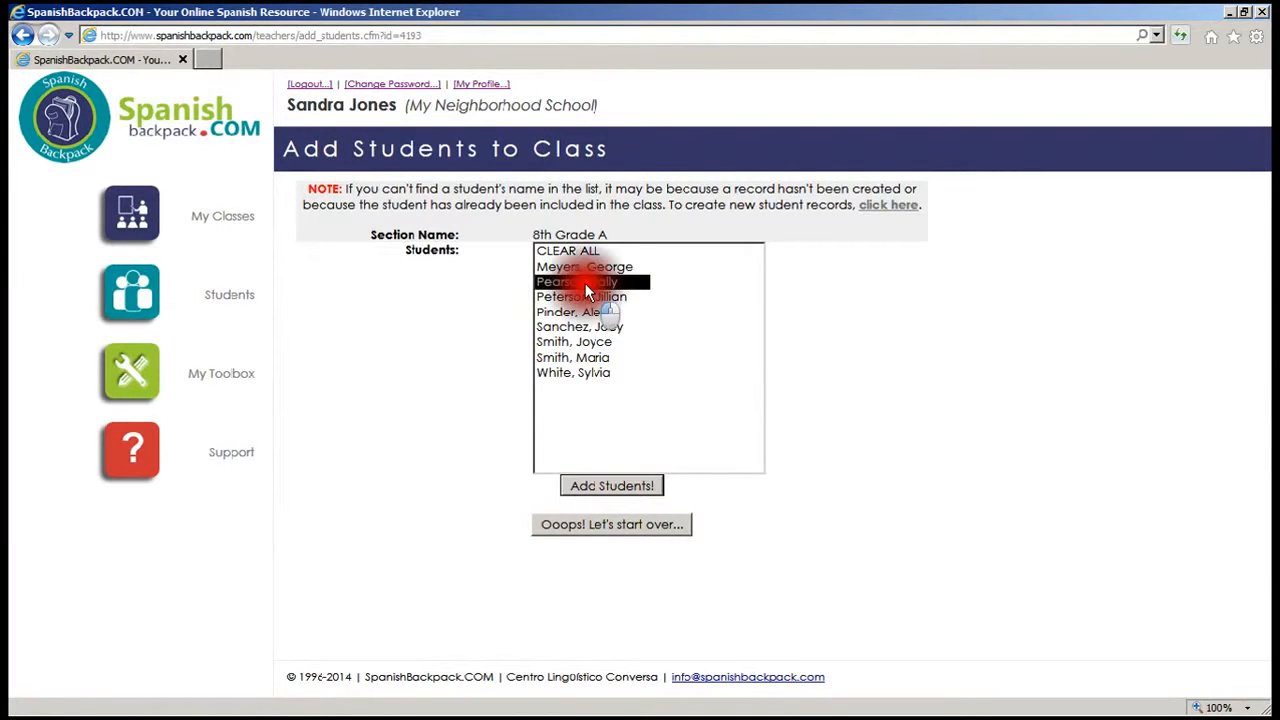
pyautogui.click(616, 484)
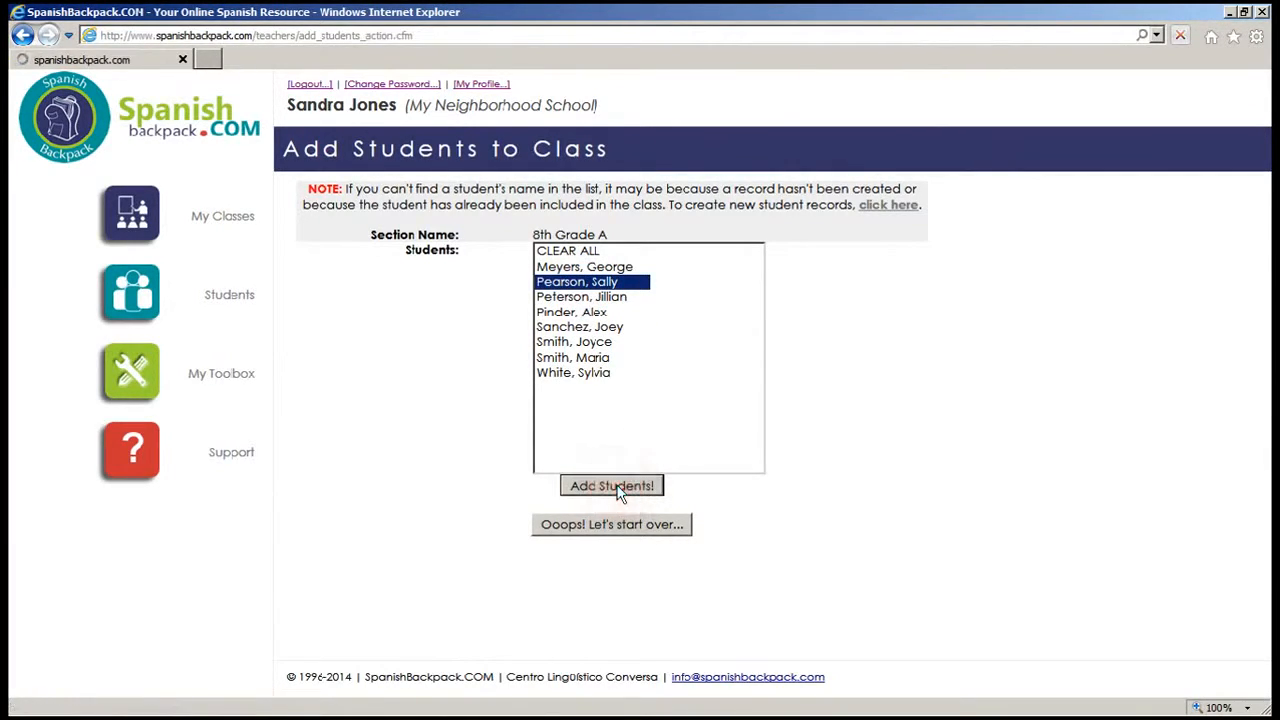